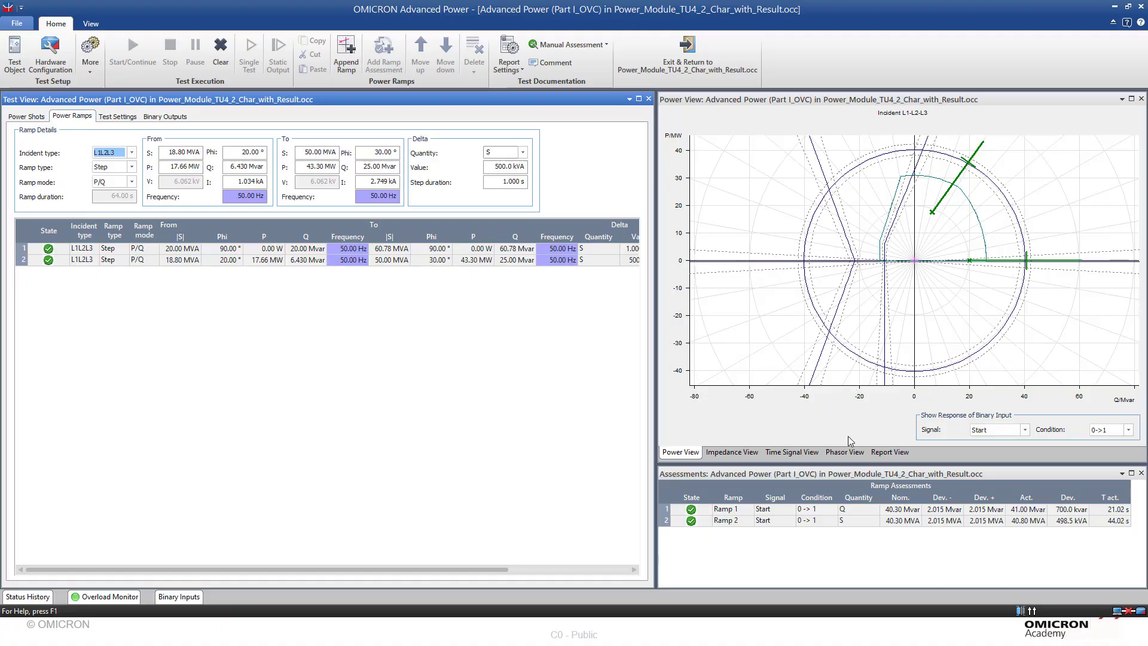
- Review the assessment conditions and quantities of Ramp 1 and Ramp 2
click(730, 508)
click(736, 521)
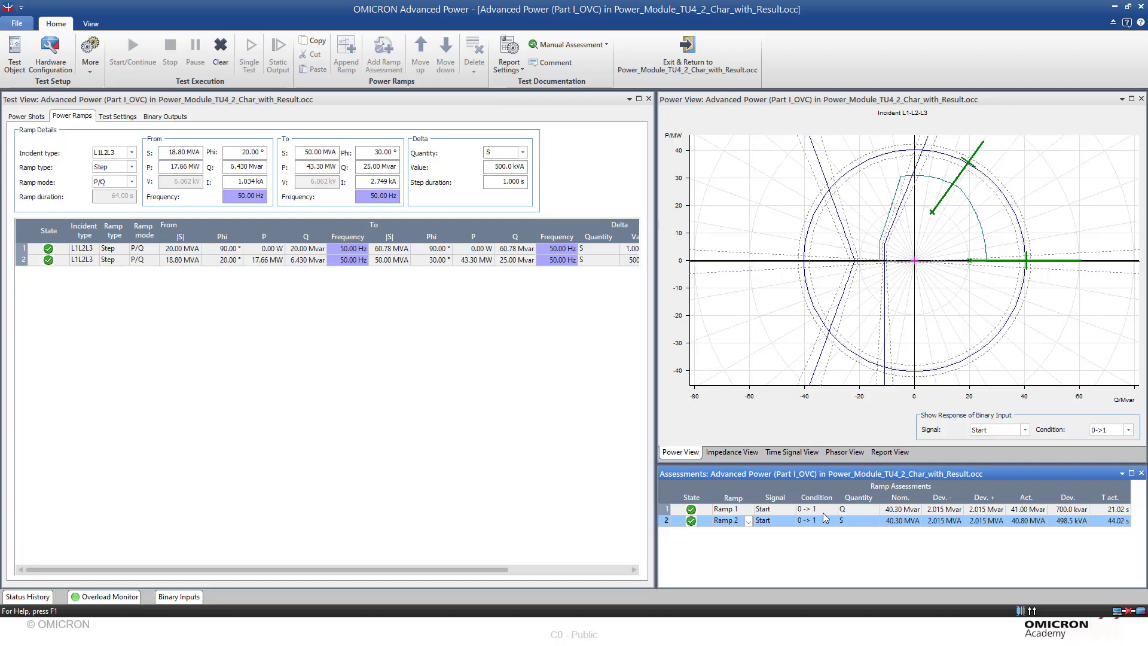
click(856, 520)
- Examine the available incident type, ramp type and ramp mode options for the second power ramp
click(132, 154)
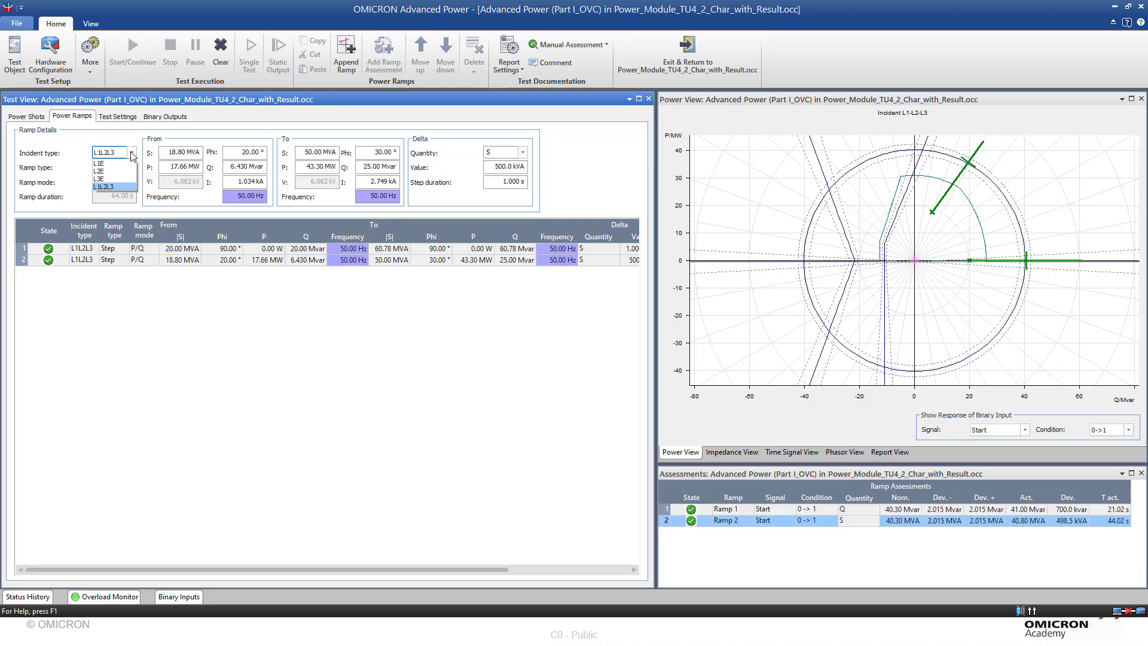
click(132, 153)
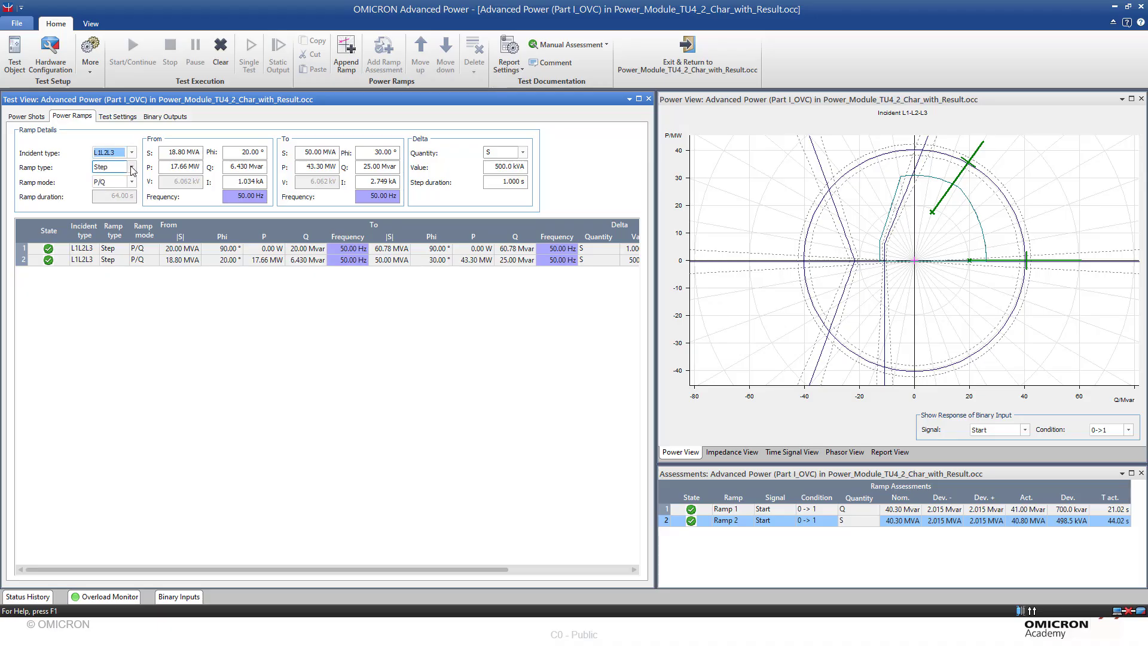
click(132, 168)
click(133, 169)
click(133, 169)
click(133, 169)
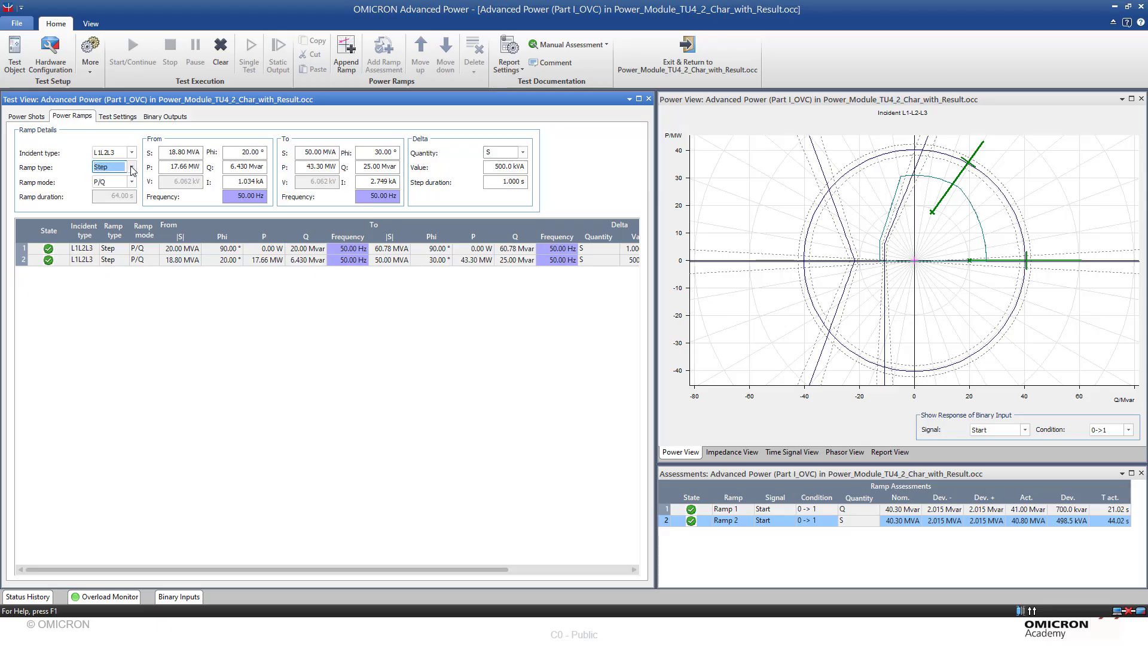
click(132, 182)
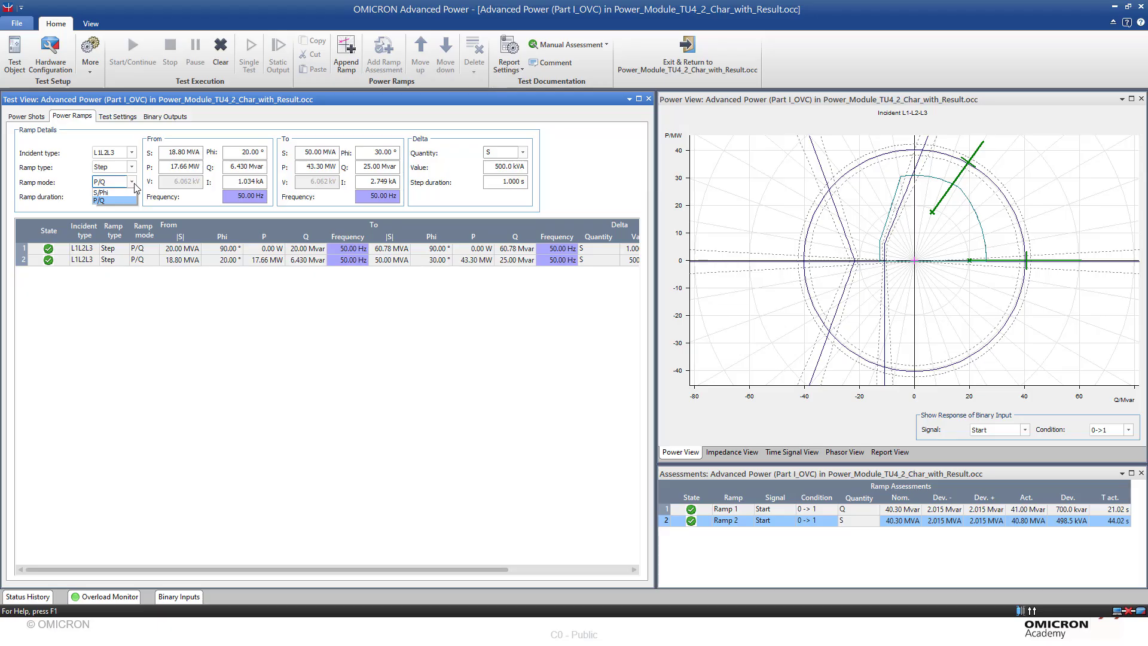
click(132, 183)
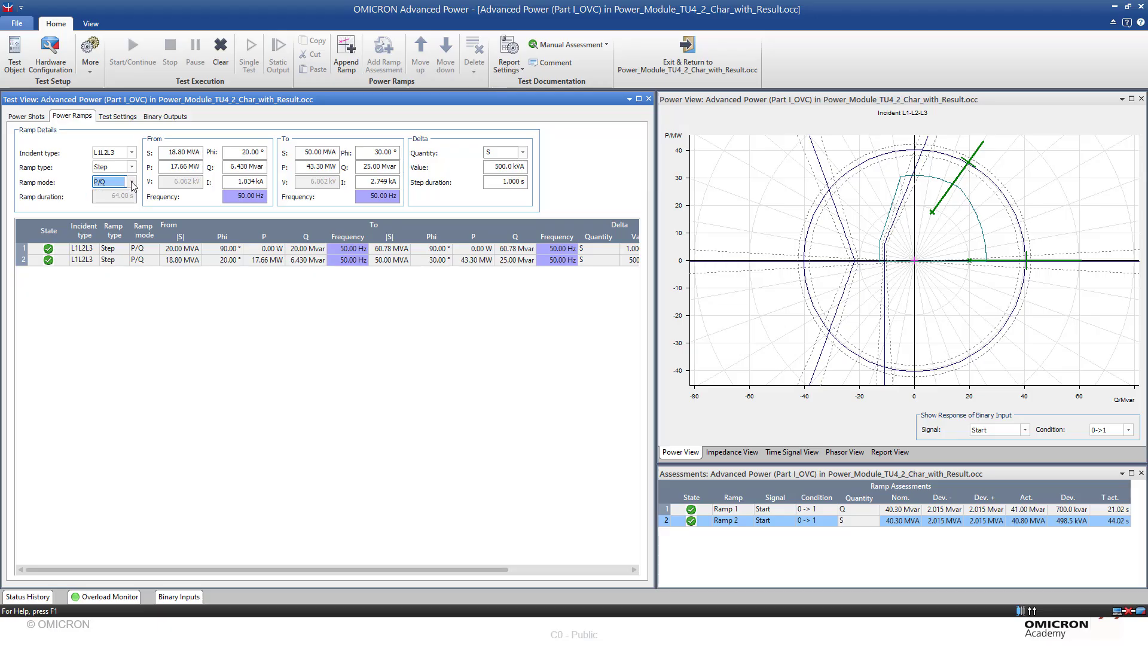
- Compare the start and end power values of the two power ramps
click(169, 153)
click(319, 154)
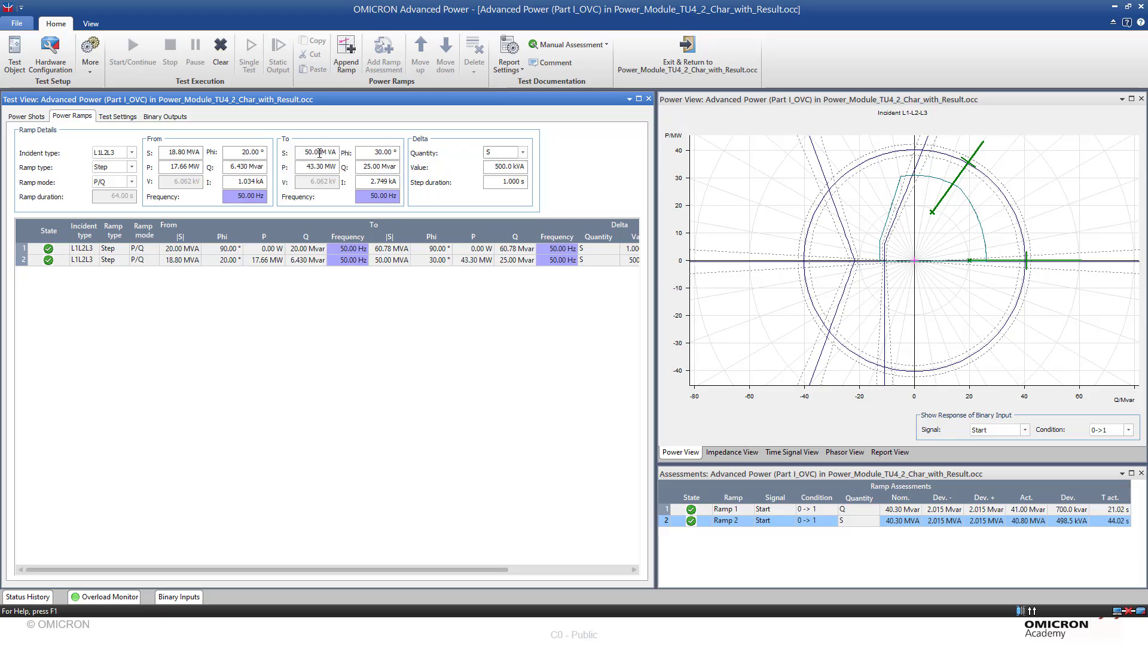
click(150, 248)
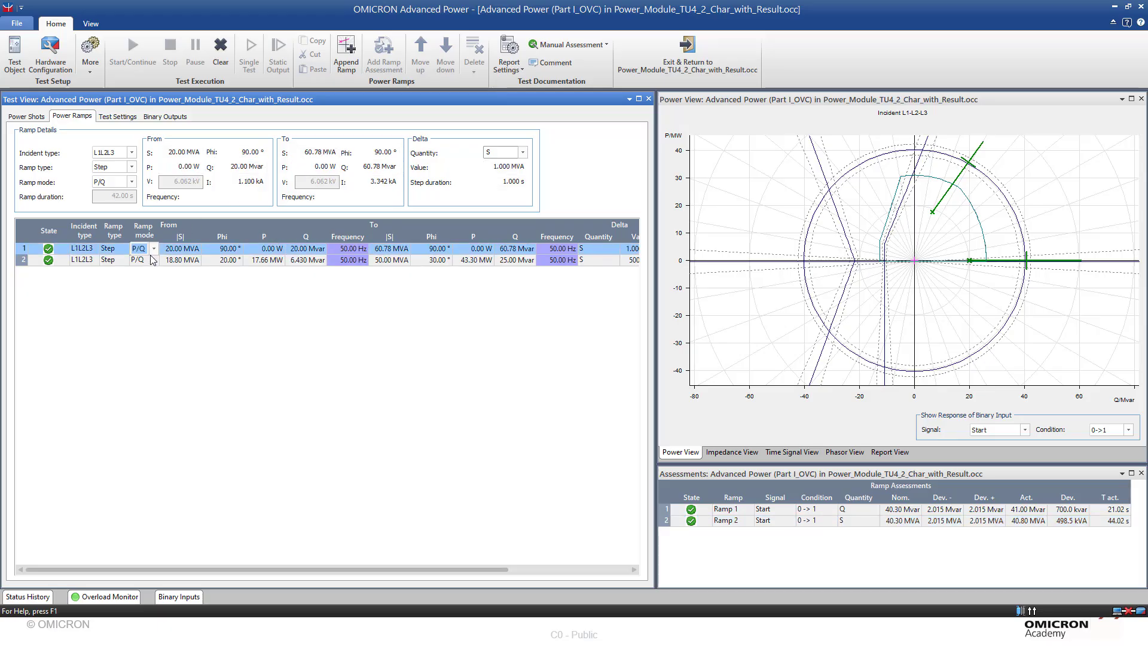
click(184, 260)
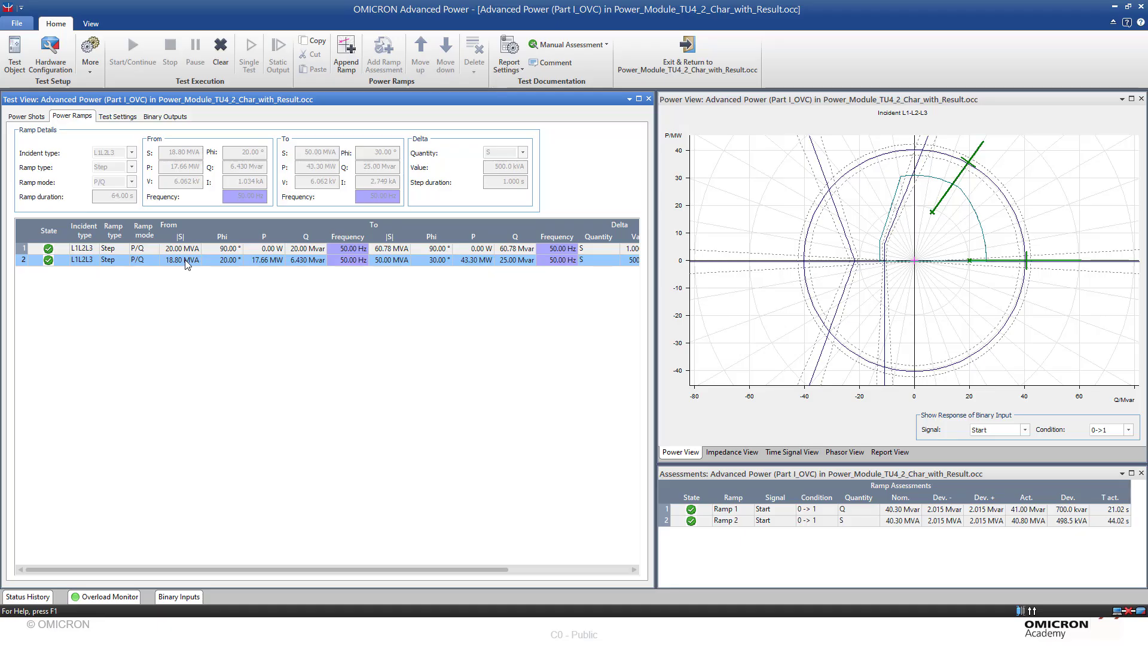
click(176, 250)
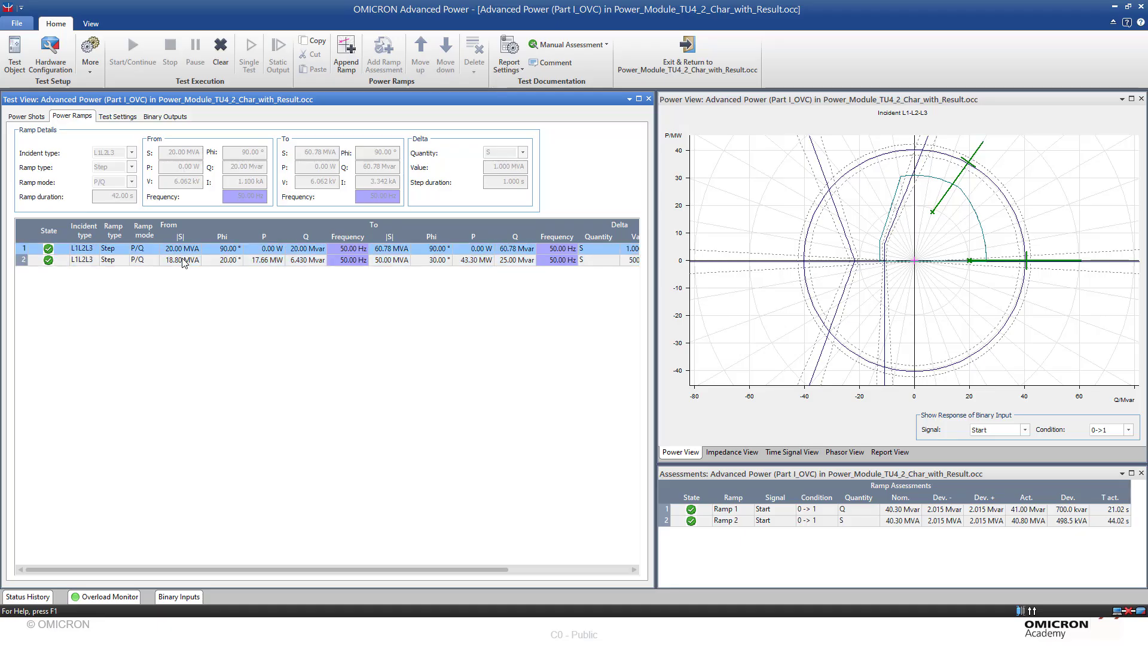
click(184, 261)
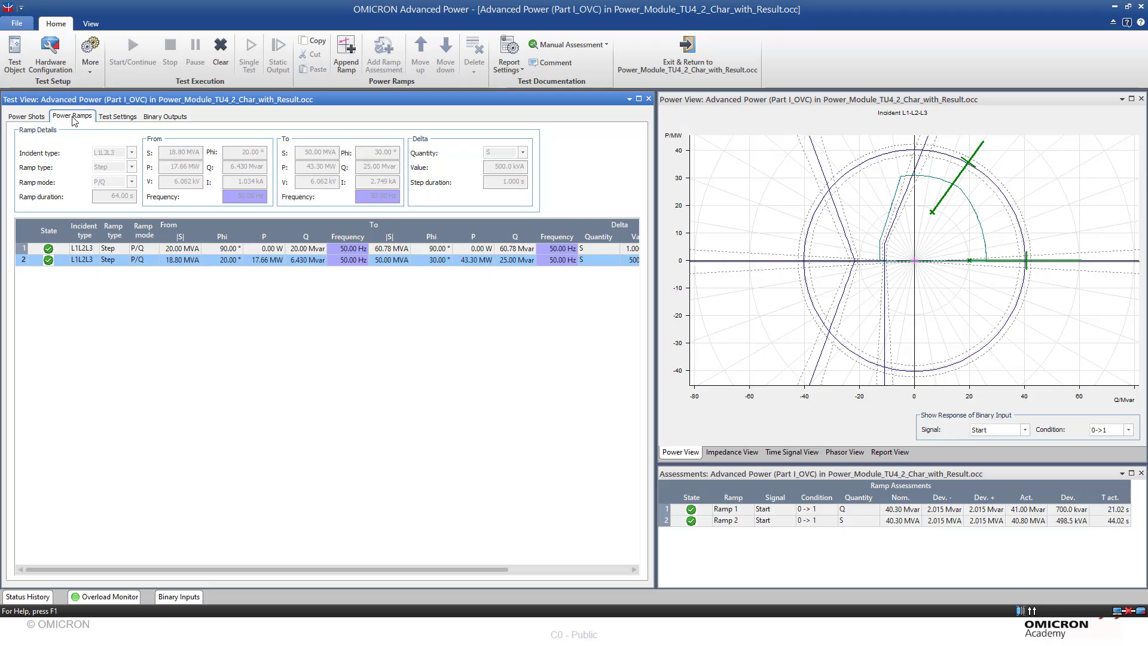
- Show the test settings of Advanced Power (Part I_OVC) and clear its test results
click(116, 118)
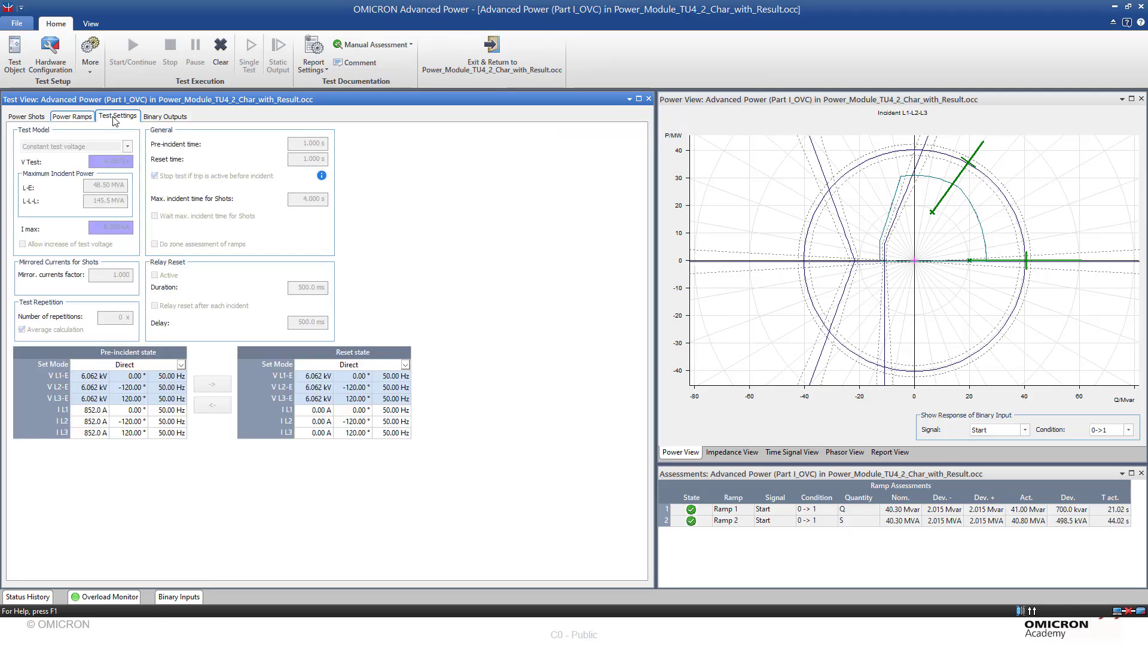
click(220, 54)
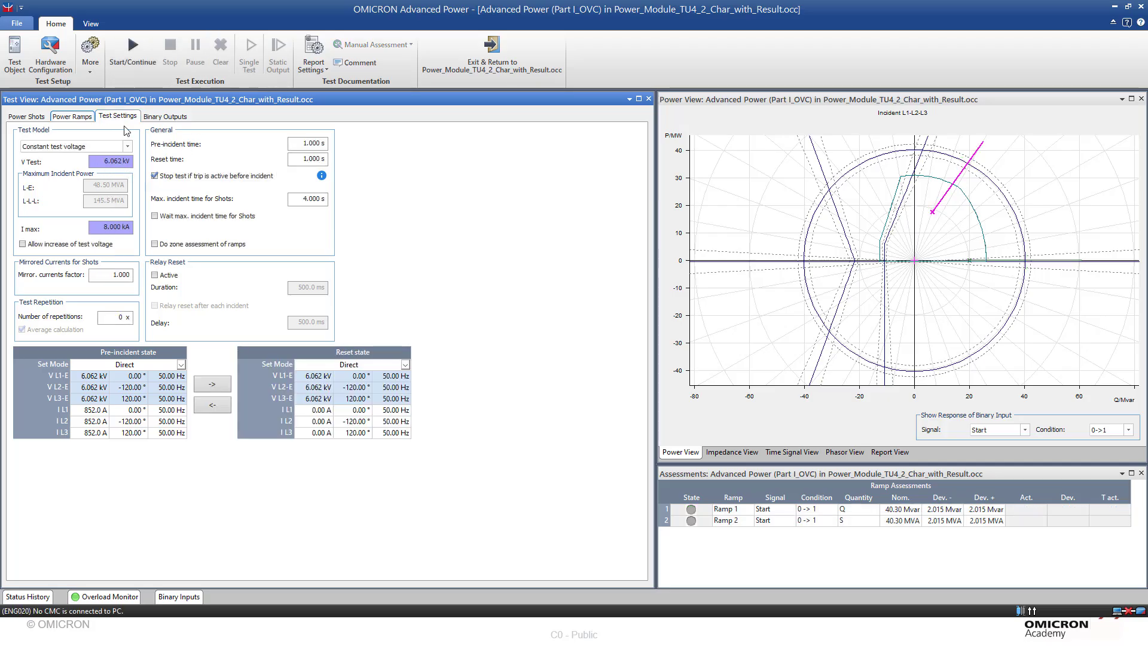
- Display the test settings in secondary units, inspect V Test and I max, and return to primary units
click(91, 24)
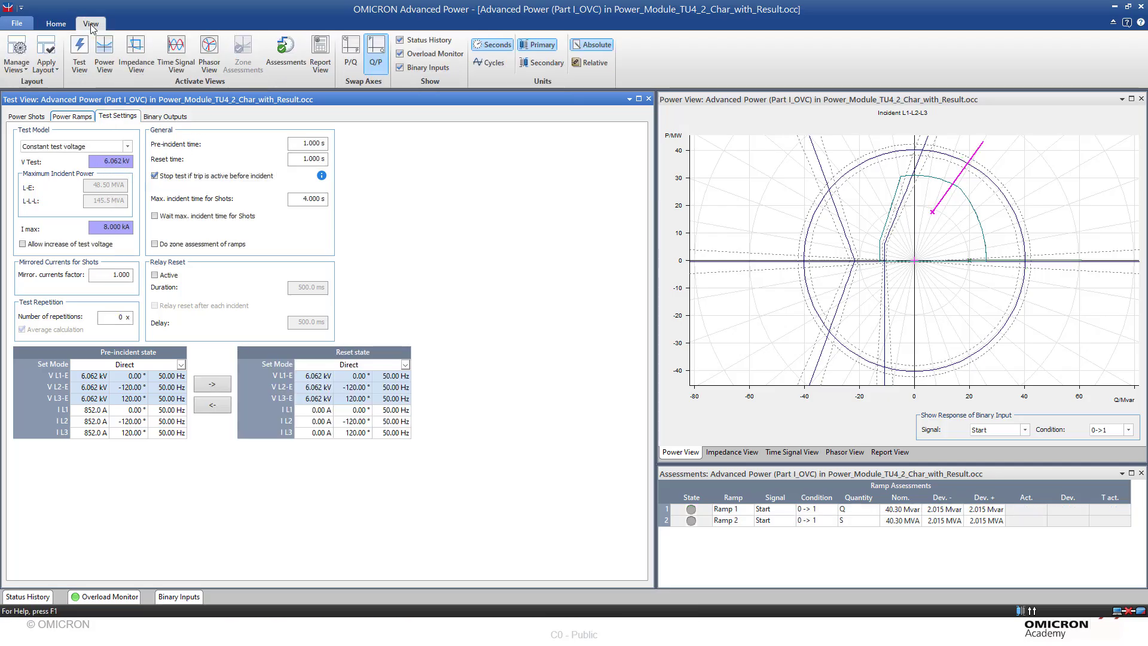
click(553, 64)
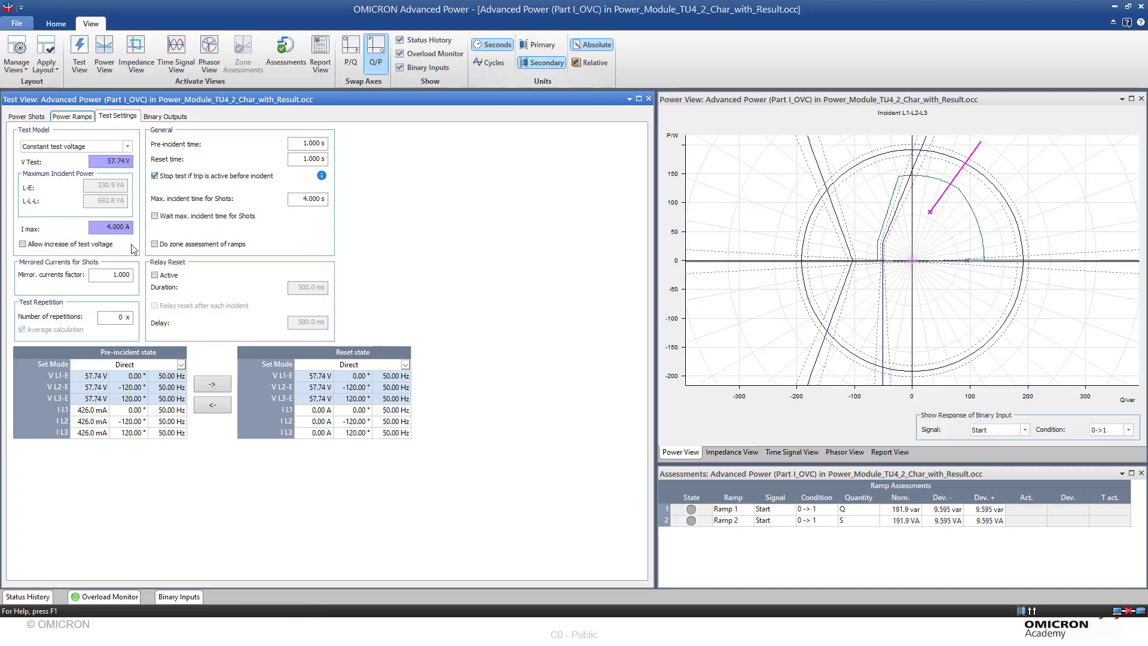
mouse_move(115, 163)
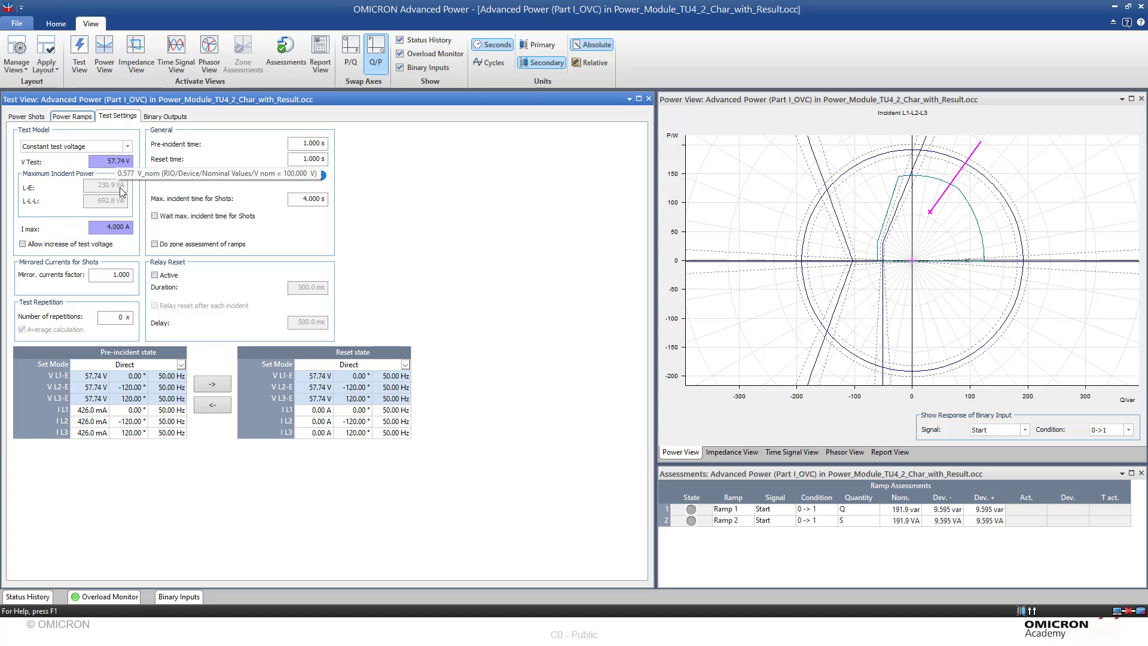
mouse_move(106, 228)
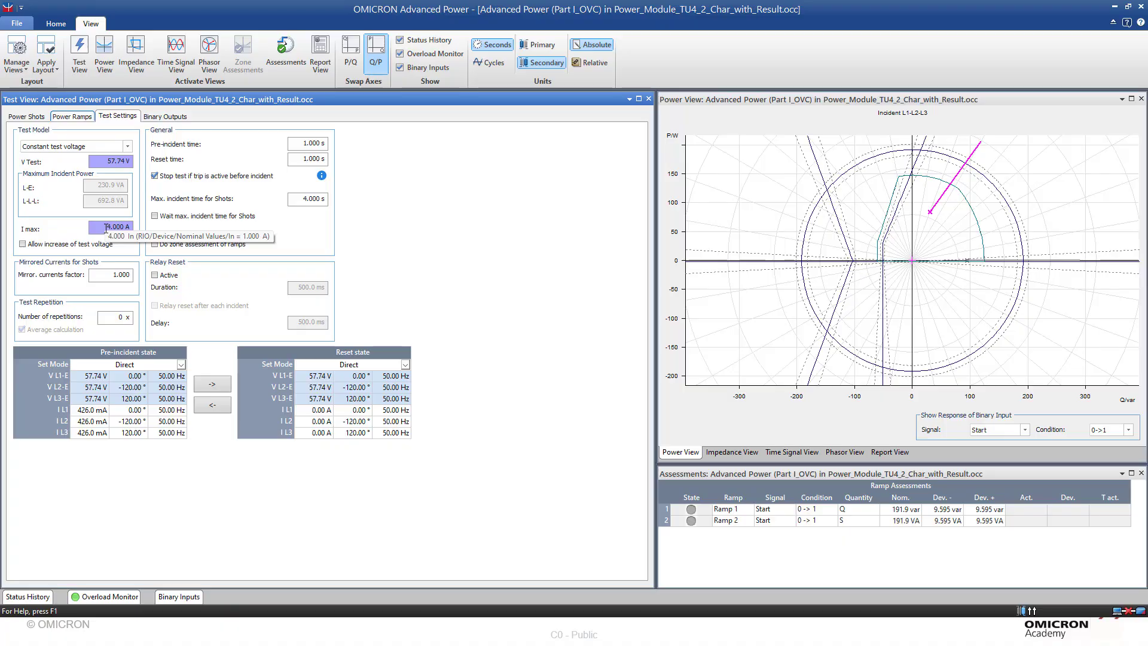
click(539, 45)
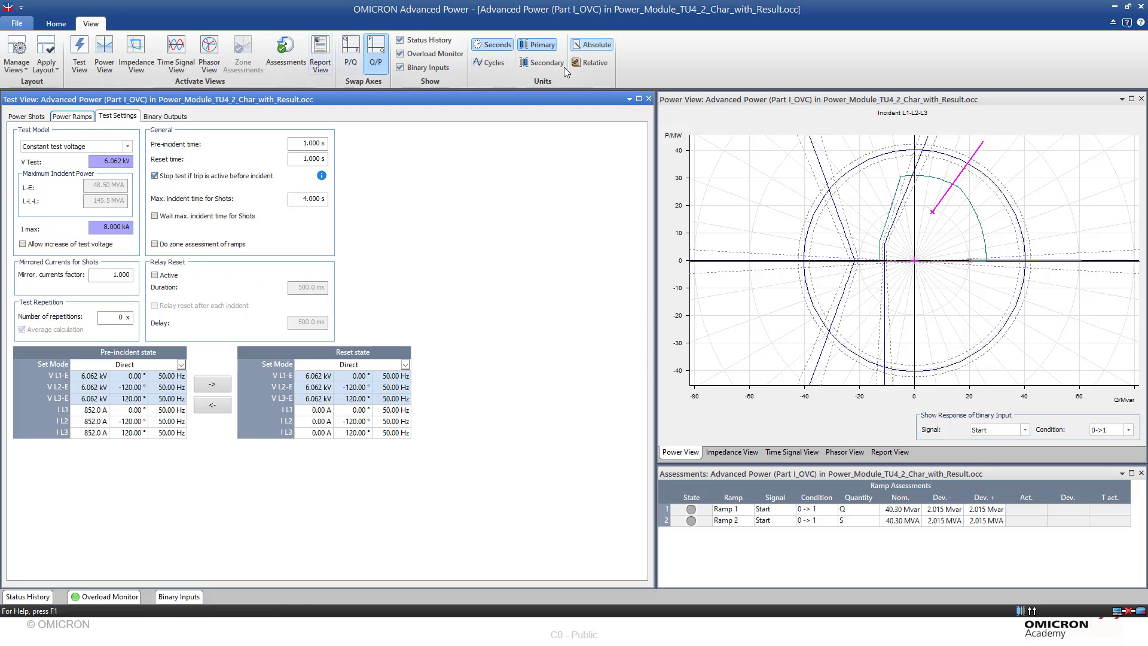
- Open the Advanced Power (Part II/TripTime OVC) test and review the zone assessments of its two power shots
click(1140, 7)
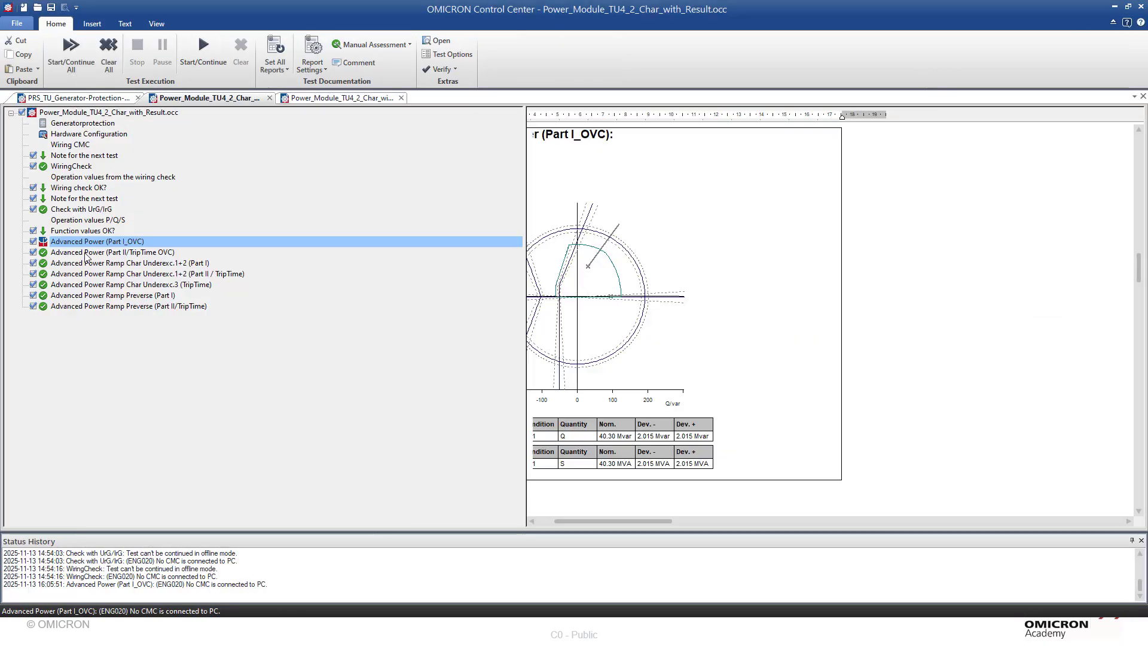
click(85, 251)
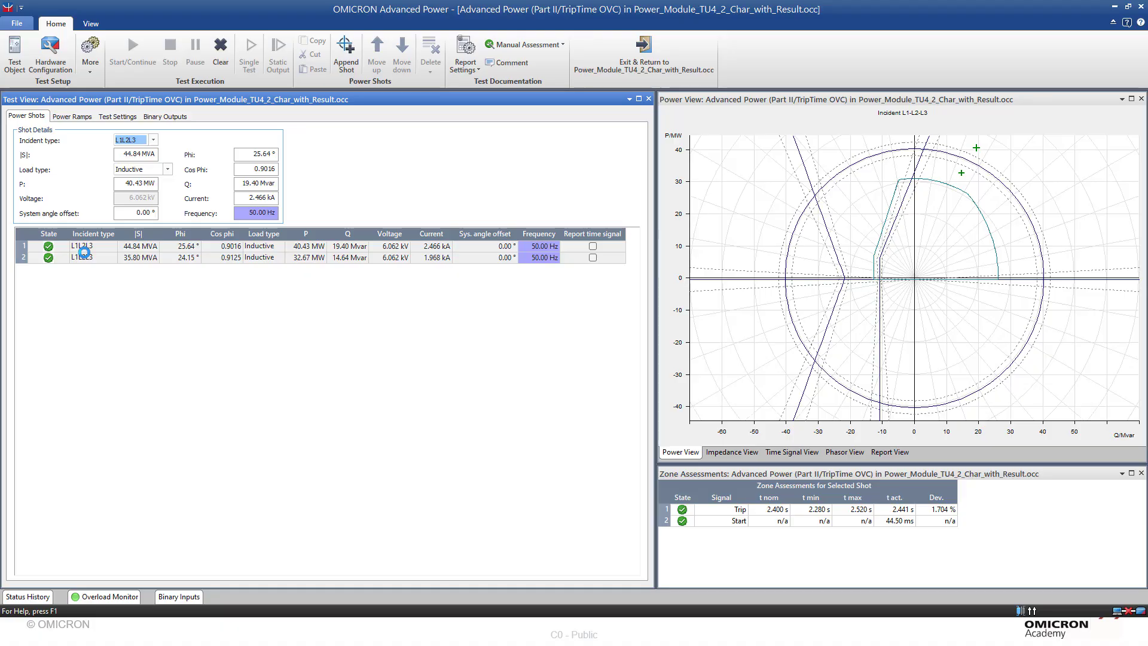
click(84, 250)
click(149, 259)
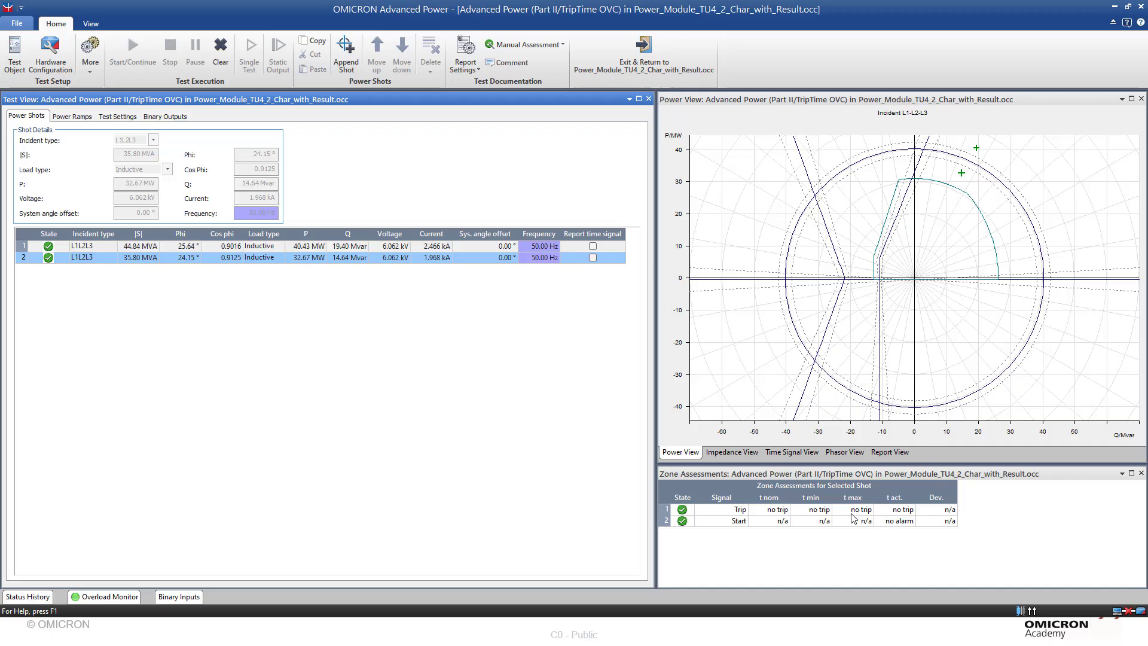
click(236, 249)
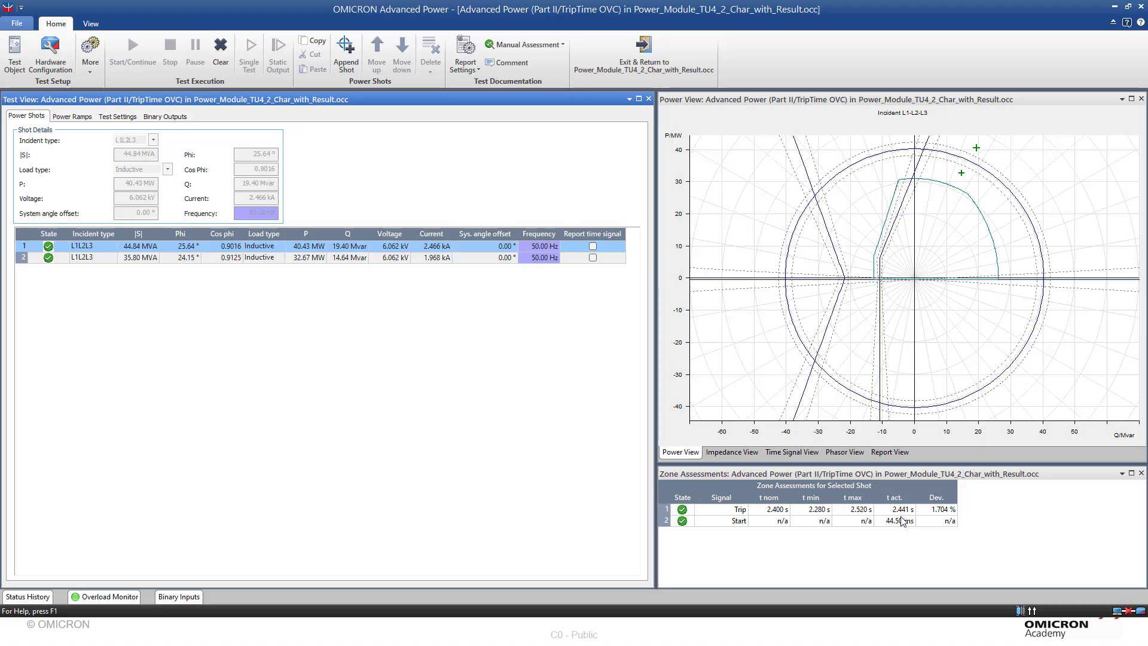
- Open the Advanced Power Ramp Char Underexc.1+2 (Part I) test and examine its three power ramps
click(643, 54)
click(166, 263)
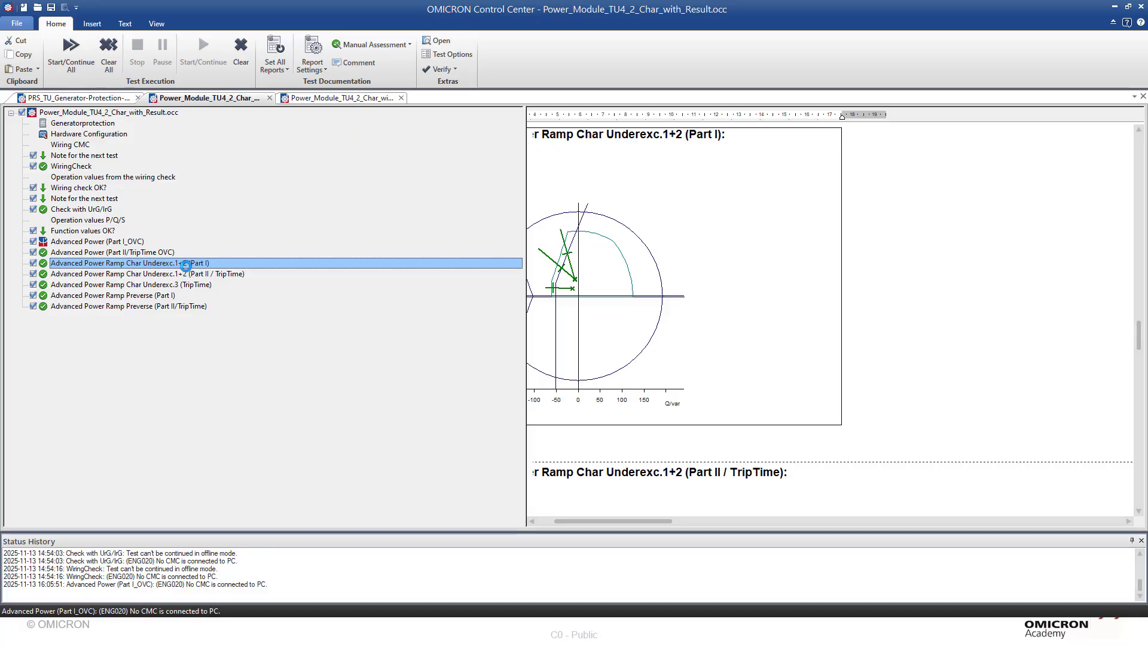
double_click(185, 264)
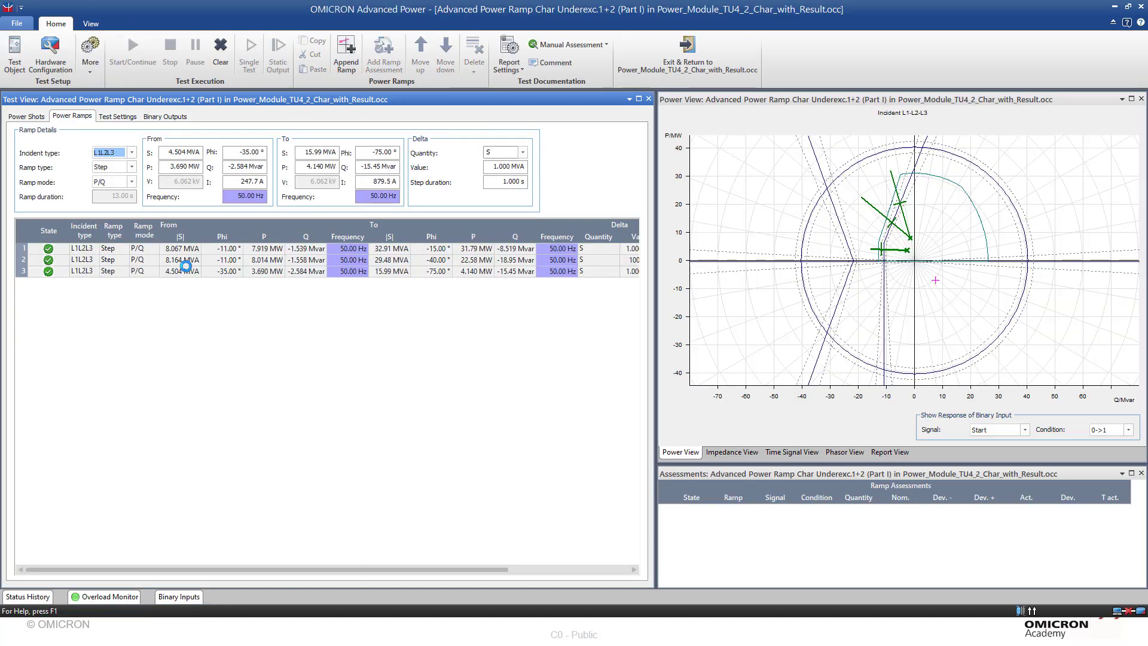
click(111, 250)
click(113, 263)
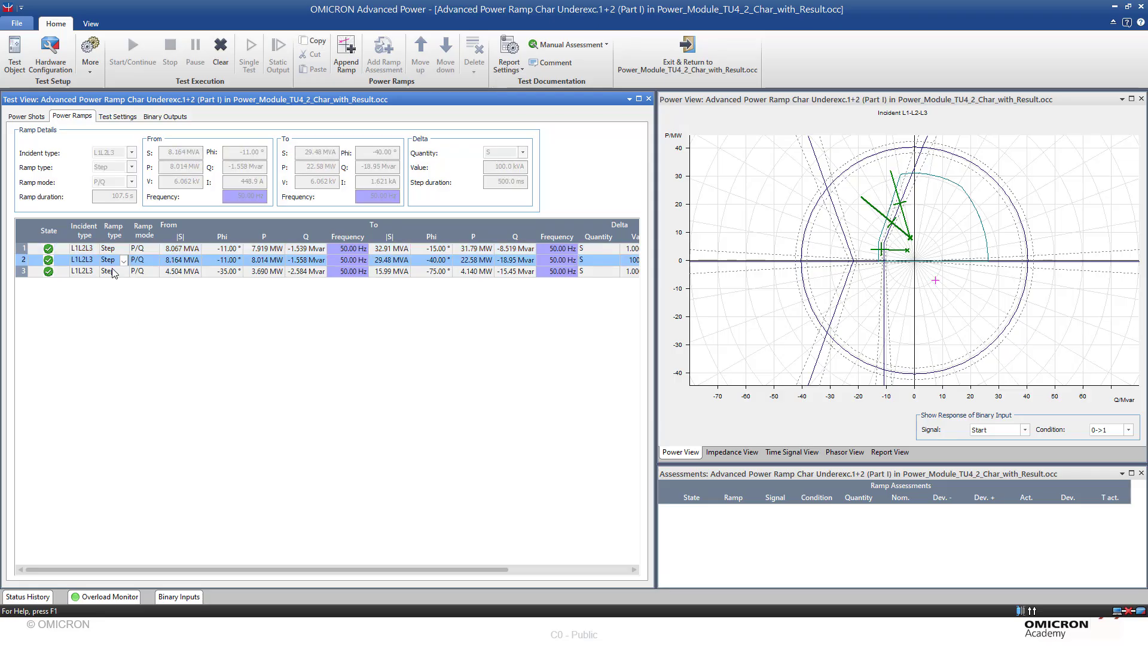
click(115, 274)
key(ctrl+a)
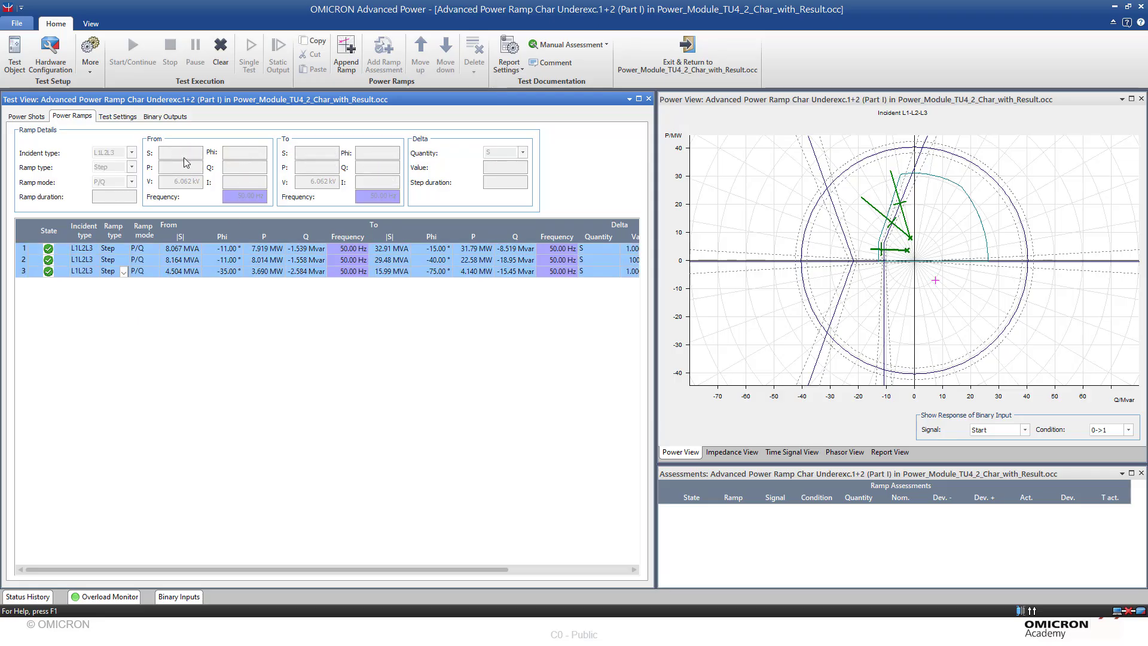
click(142, 248)
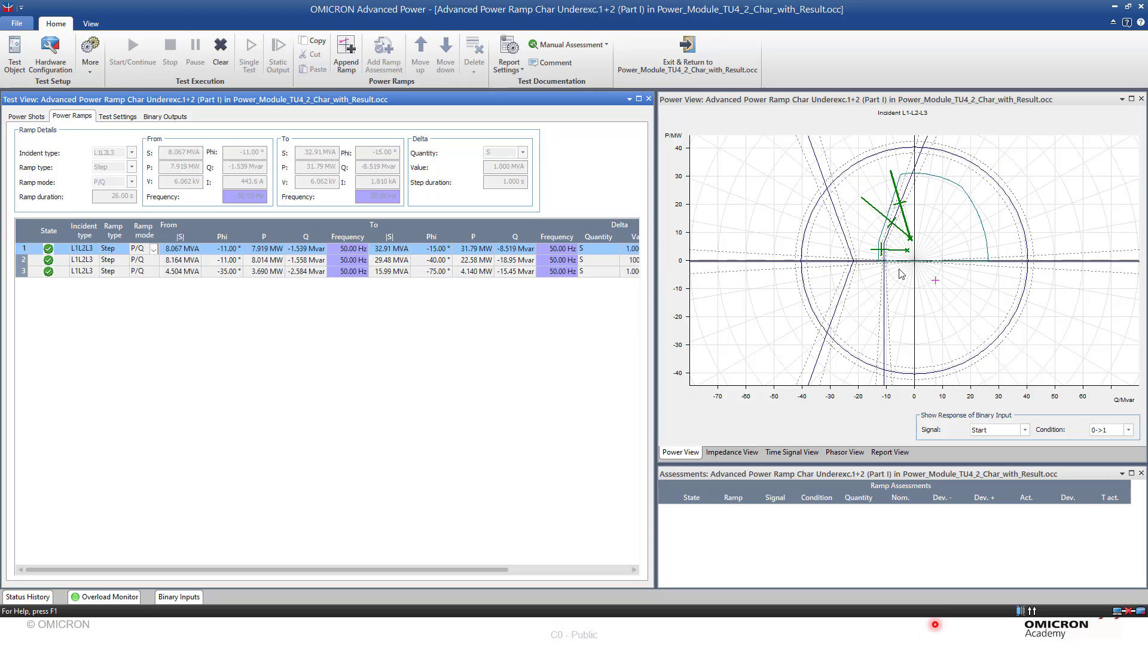
- Open the Advanced Power Ramp Char Underexc.1+2 (Part II / TripTime) test and review the zone assessments of shots 1 to 3
click(672, 60)
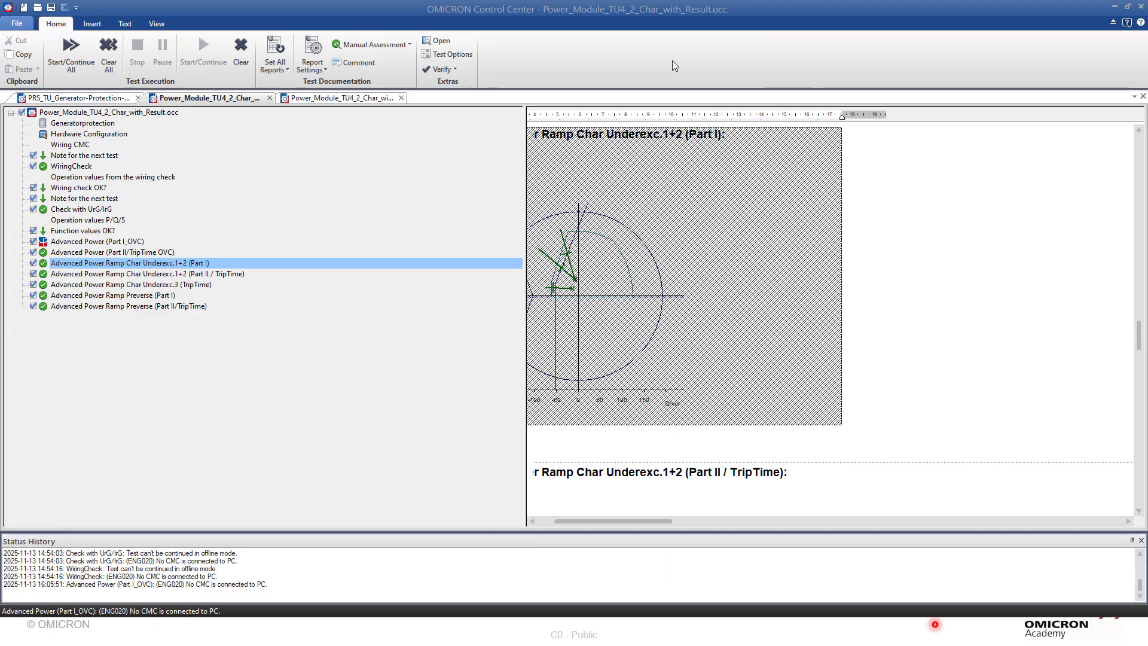
double_click(164, 275)
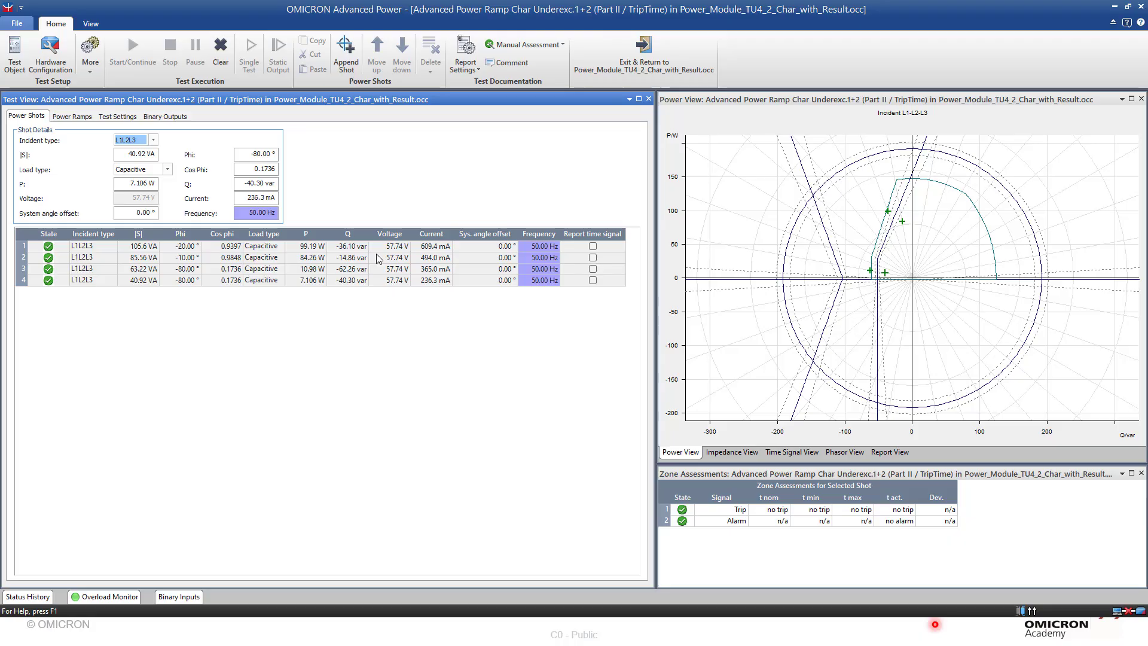
click(279, 247)
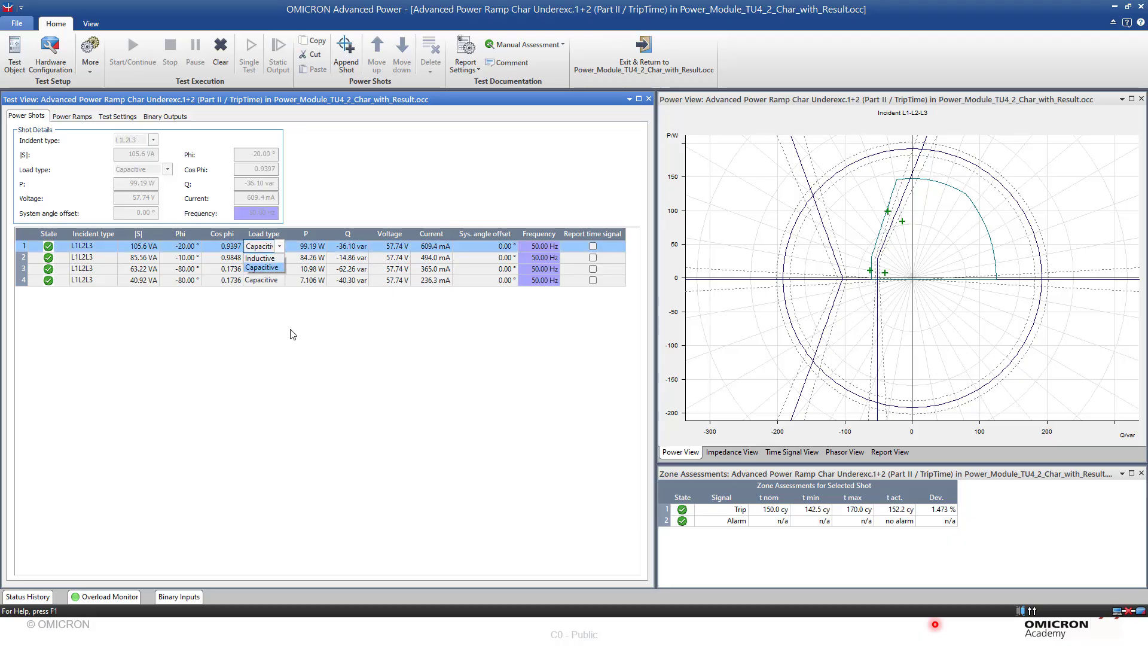
click(202, 260)
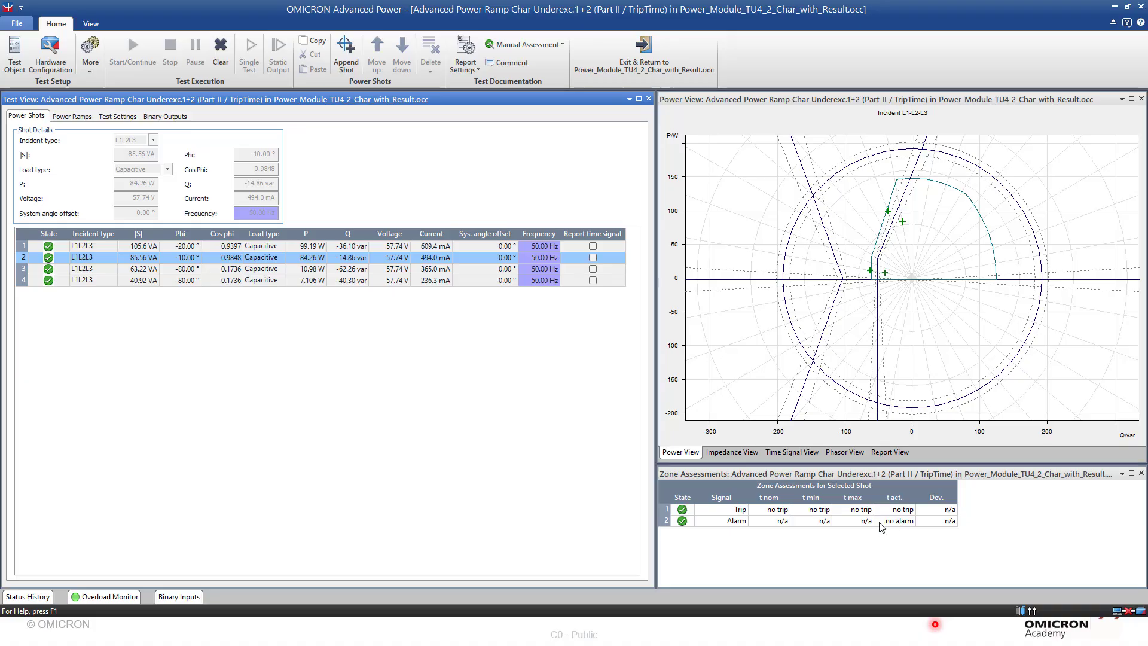
click(224, 270)
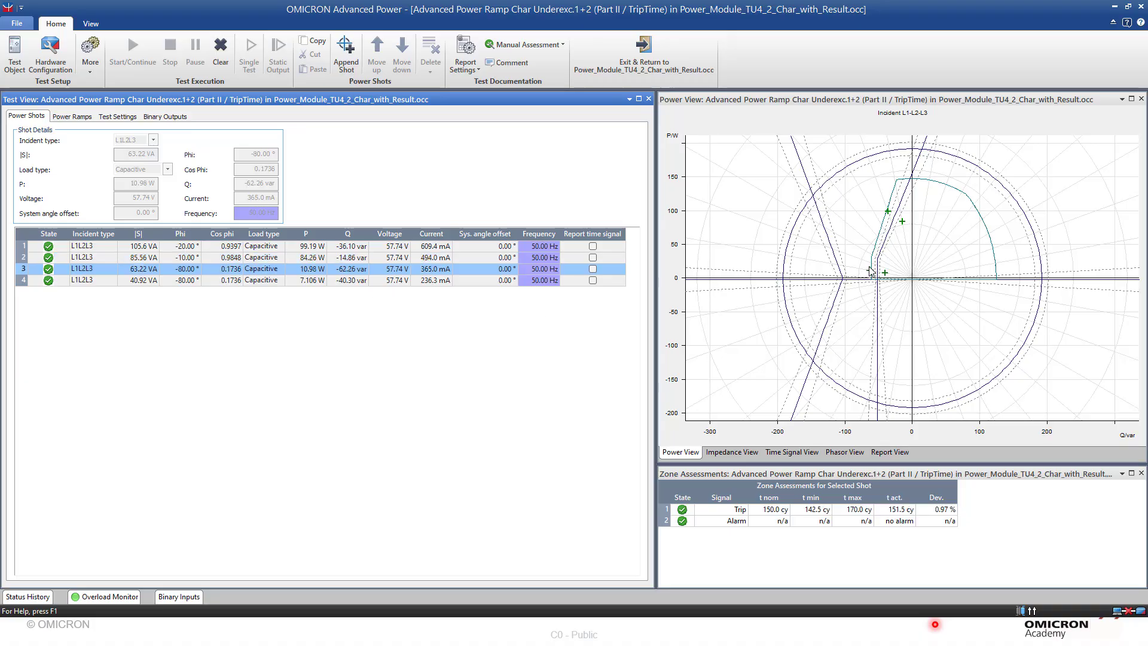
mouse_move(871, 271)
- Return to the test document and open the Advanced Power Ramp Char Underexc.3 (TripTime) test
click(649, 51)
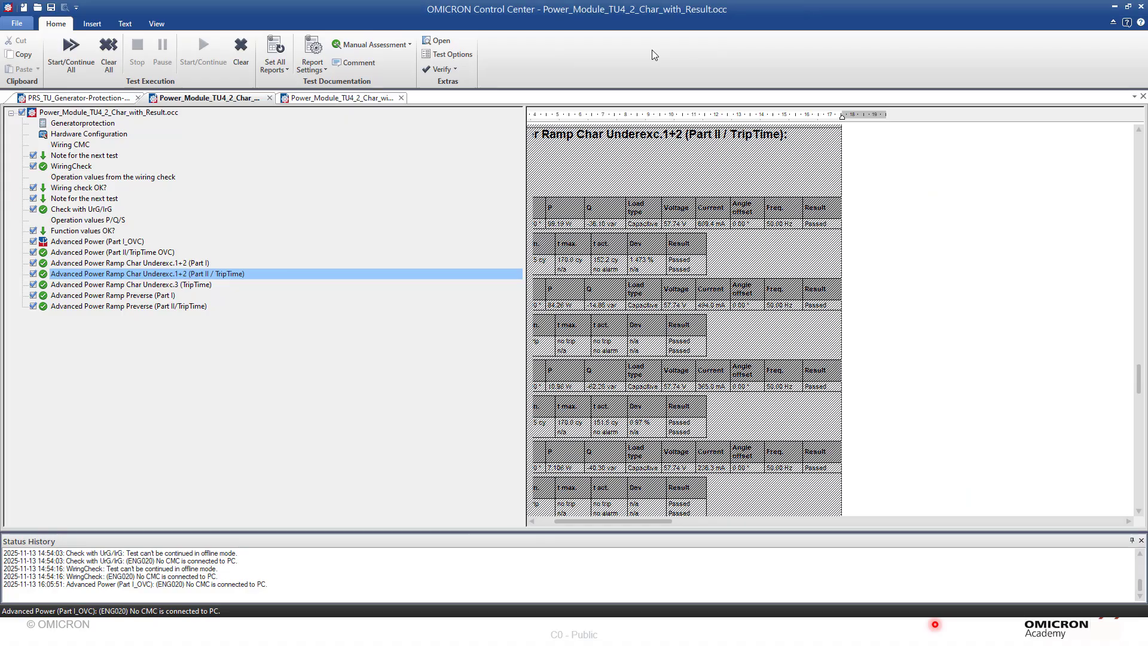
double_click(160, 285)
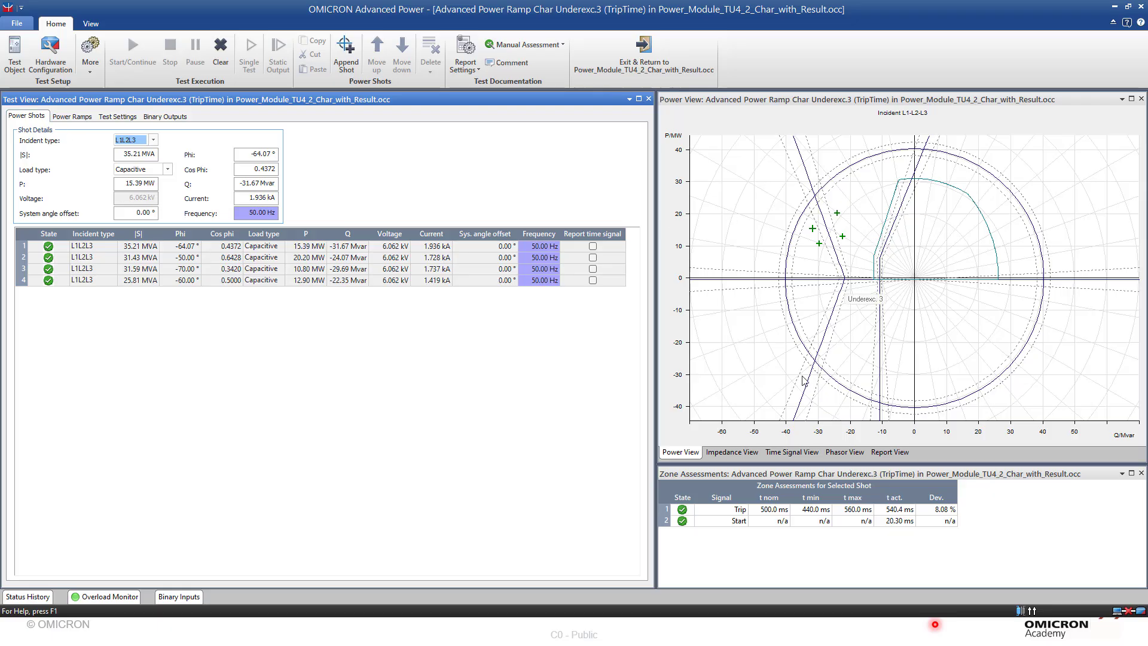
- Review the zone assessments of power shots 1 to 3 and their positions around the Underexc. 3 characteristic
click(140, 249)
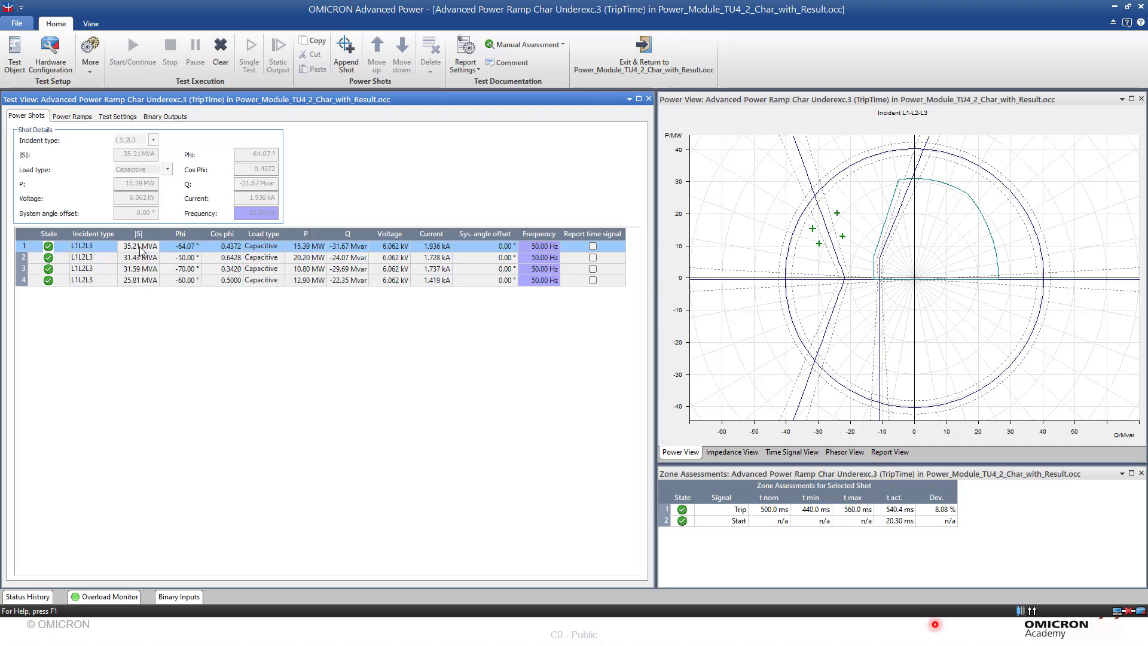
click(149, 261)
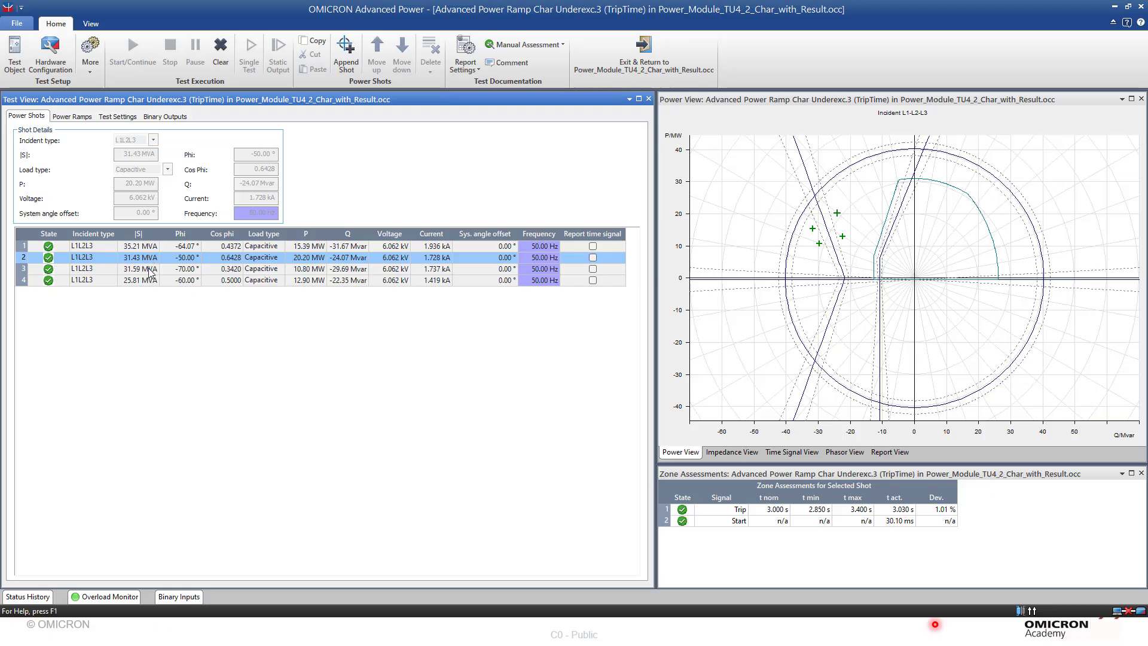
click(150, 270)
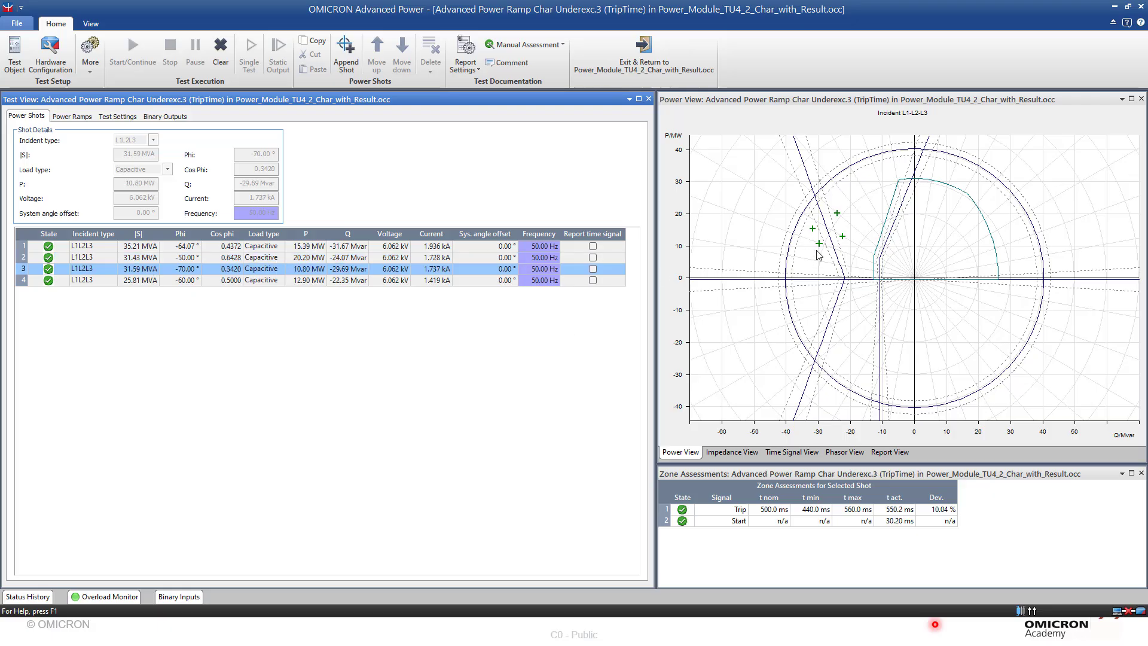
- Open the Advanced Power Ramp Preverse (Part I) test and examine its power ramp near the origin of the power plane
mouse_move(822, 250)
mouse_move(798, 358)
click(641, 70)
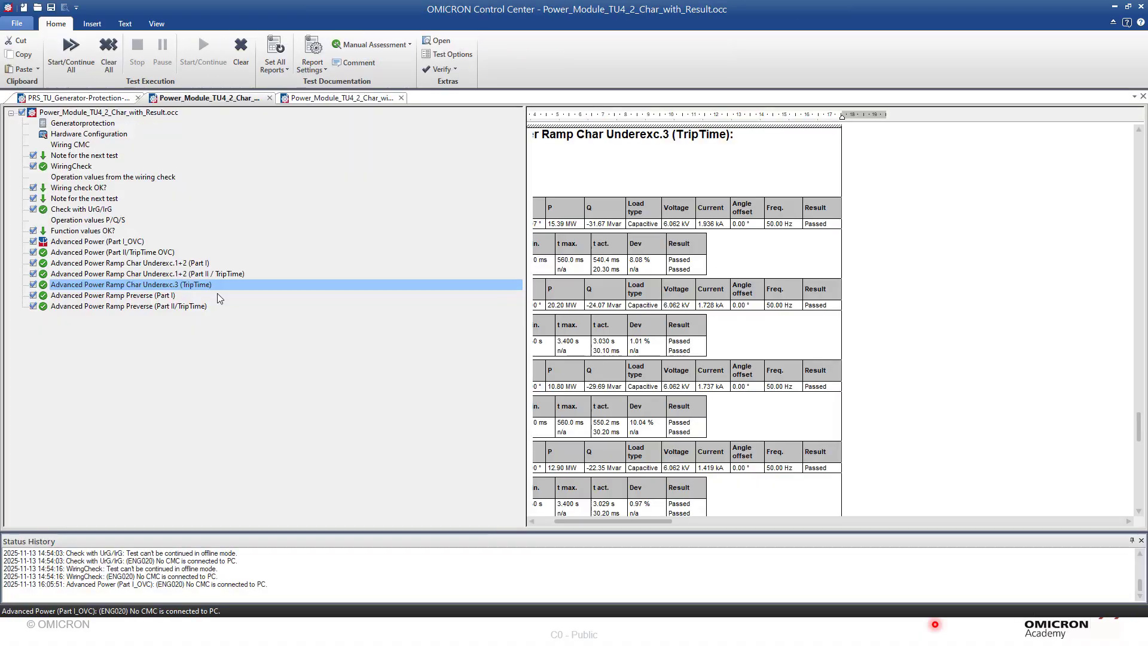
double_click(140, 295)
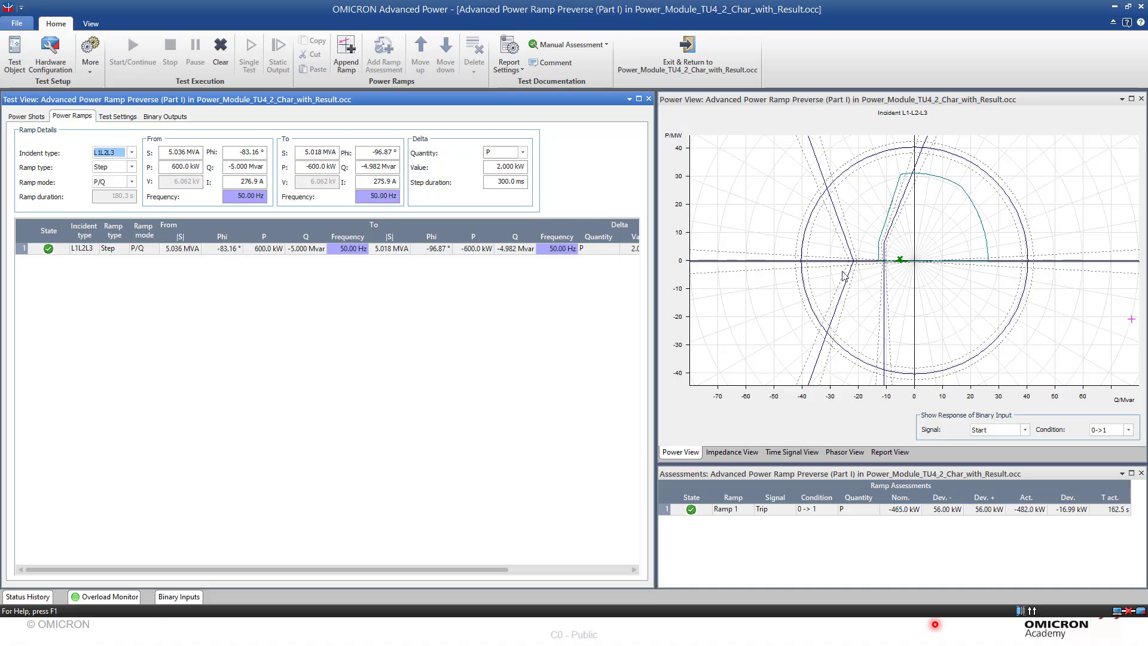
right_click(914, 225)
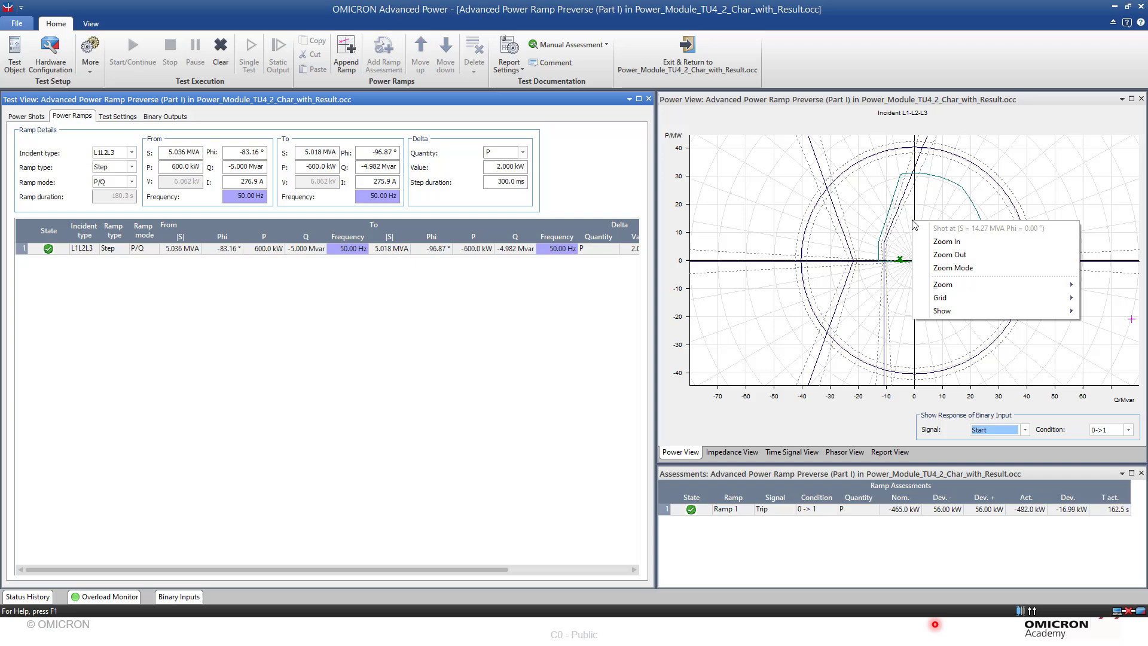
click(944, 241)
right_click(886, 239)
click(910, 256)
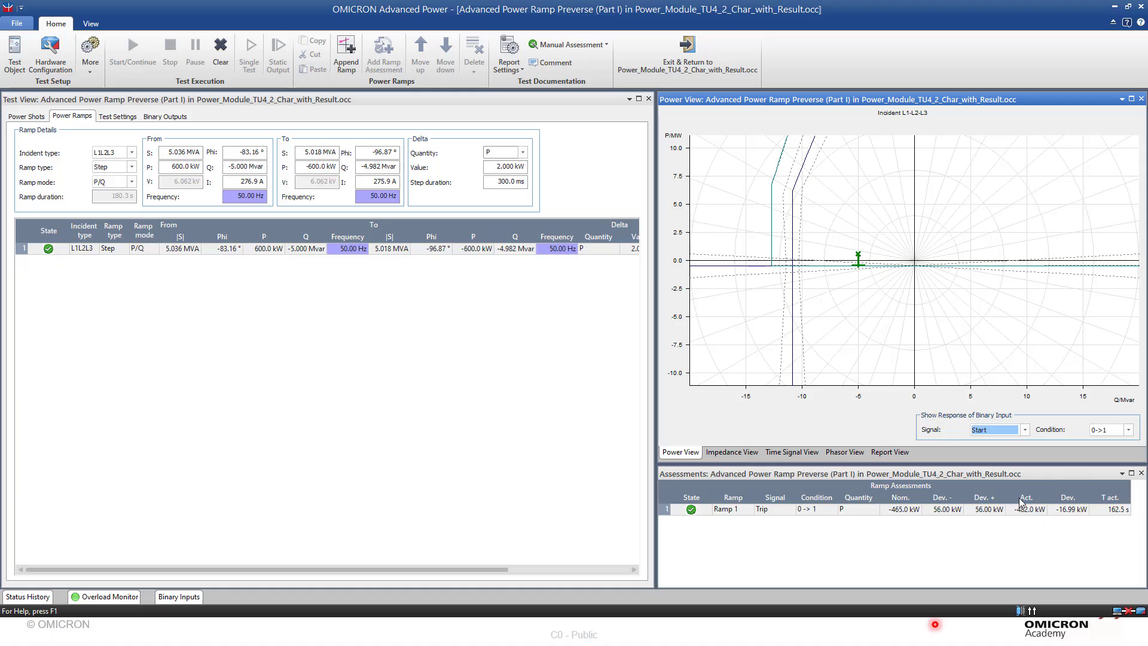
- Open the Advanced Power Ramp Preverse (Part II/TripTime) test and review the zone assessments of its two power shots
click(688, 53)
double_click(95, 308)
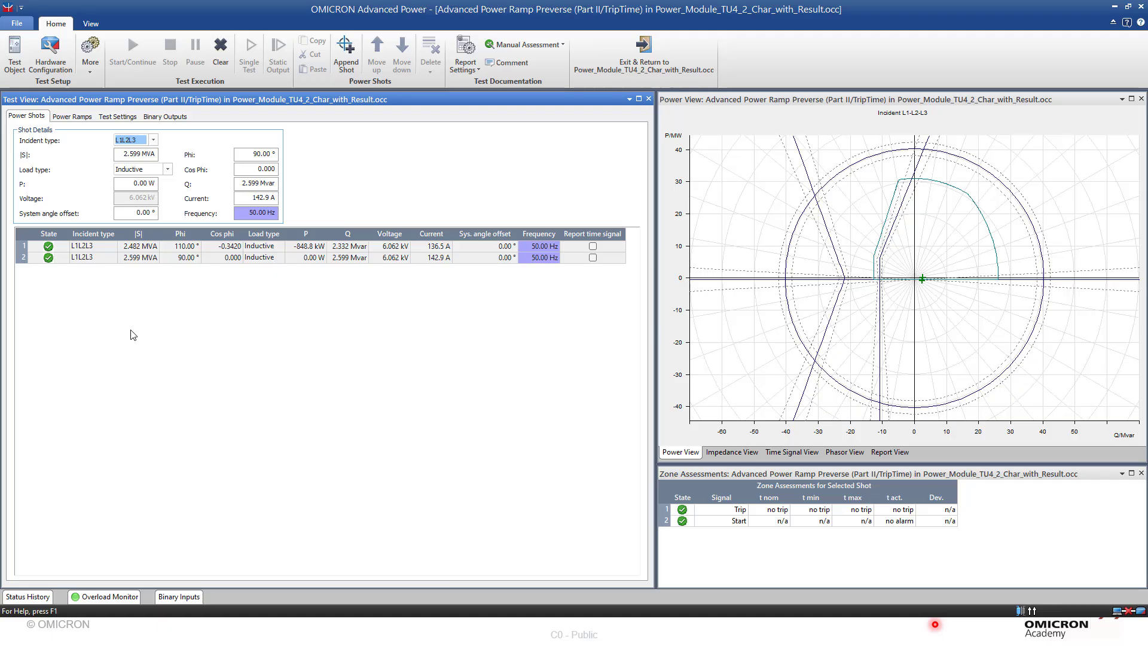
right_click(785, 247)
click(836, 305)
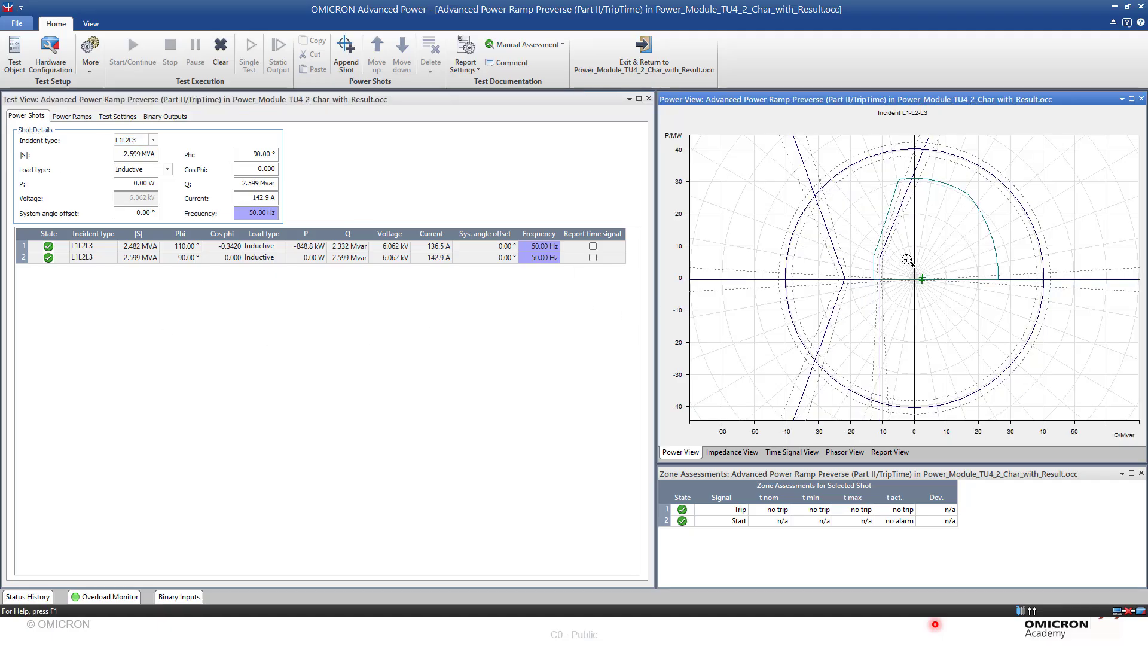
drag(907, 259, 968, 300)
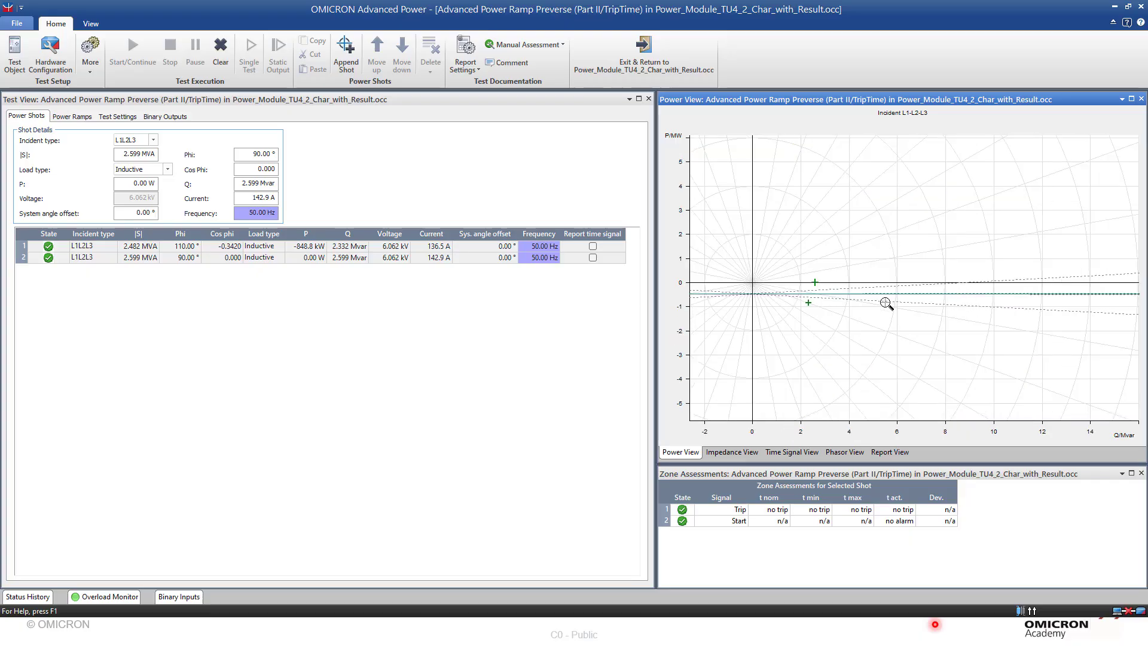
click(159, 245)
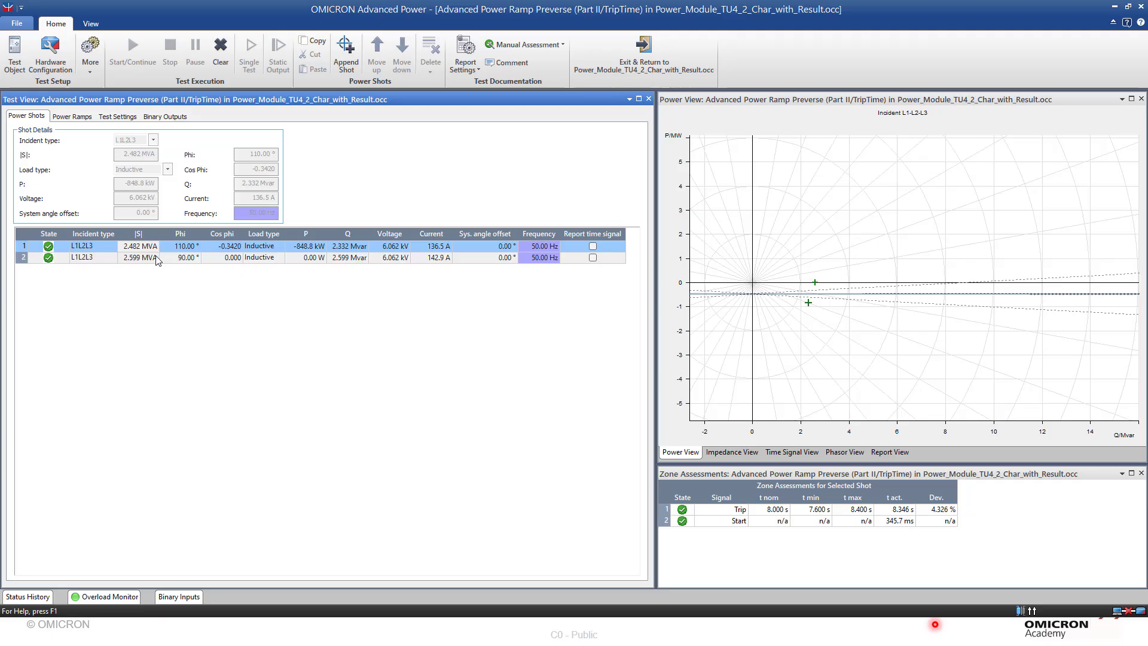
click(156, 257)
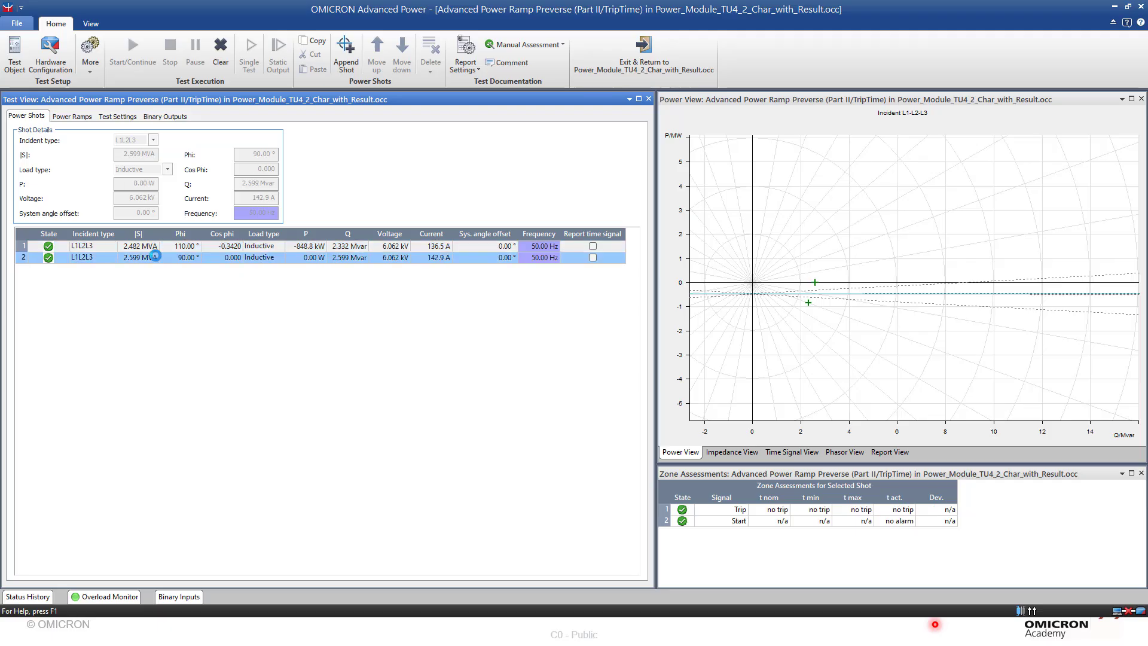